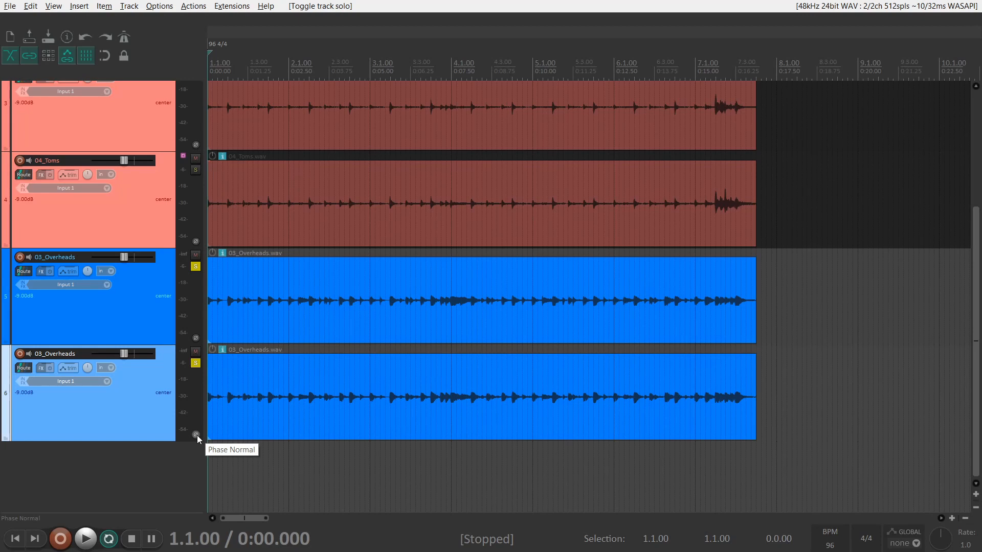
# Play the two soloed 03_Overheads tracks and compare inverted with normal phase on the lower one, ending on normal.
pyautogui.press('space')
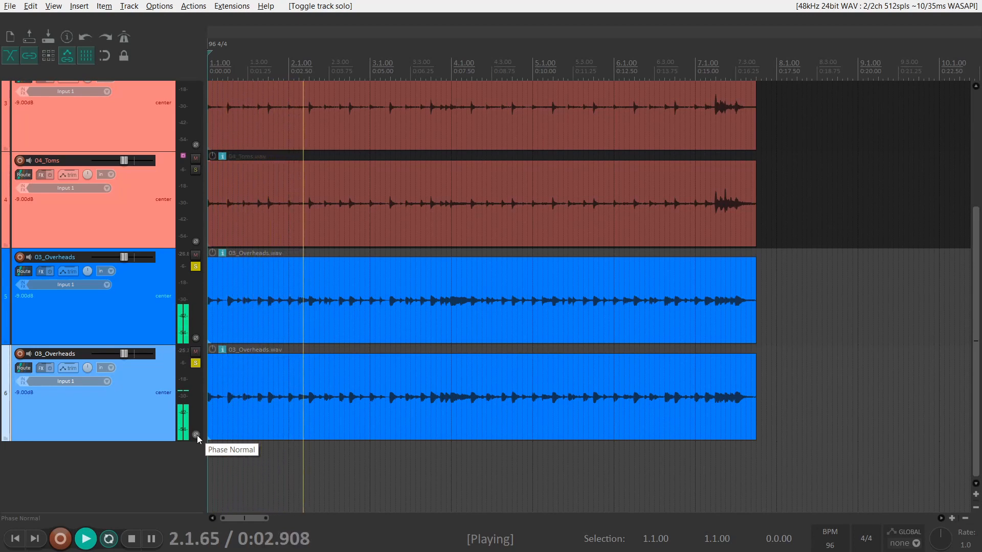
pyautogui.click(195, 435)
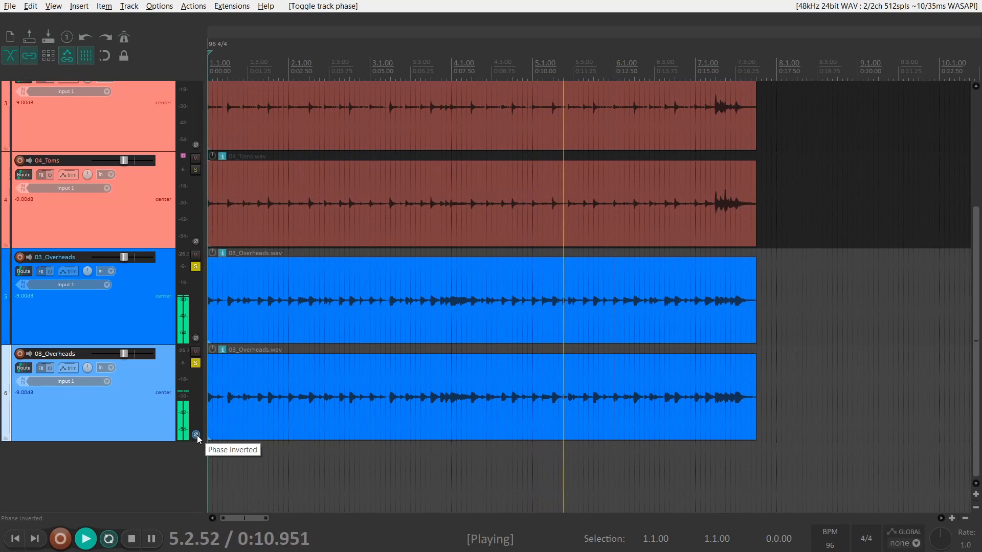
pyautogui.click(196, 435)
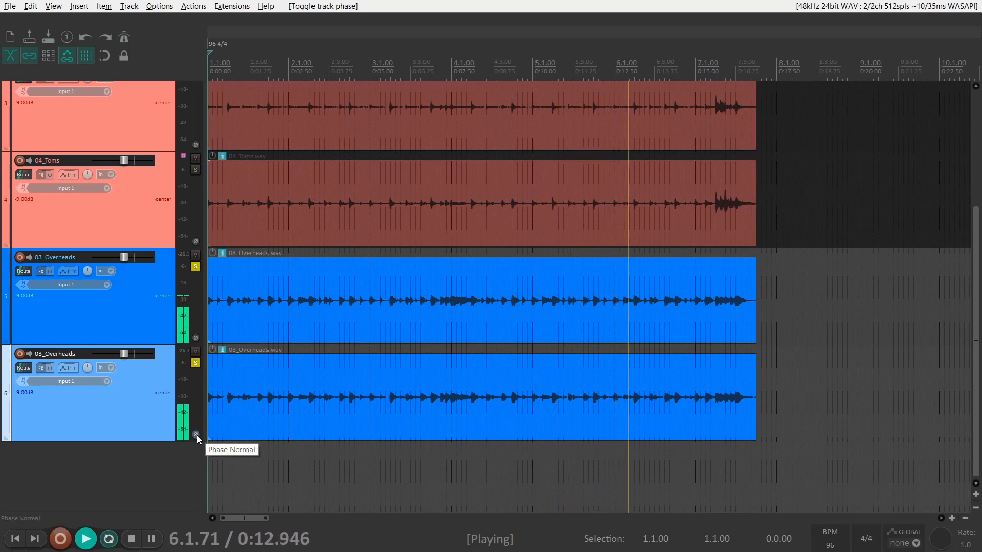
pyautogui.press('space')
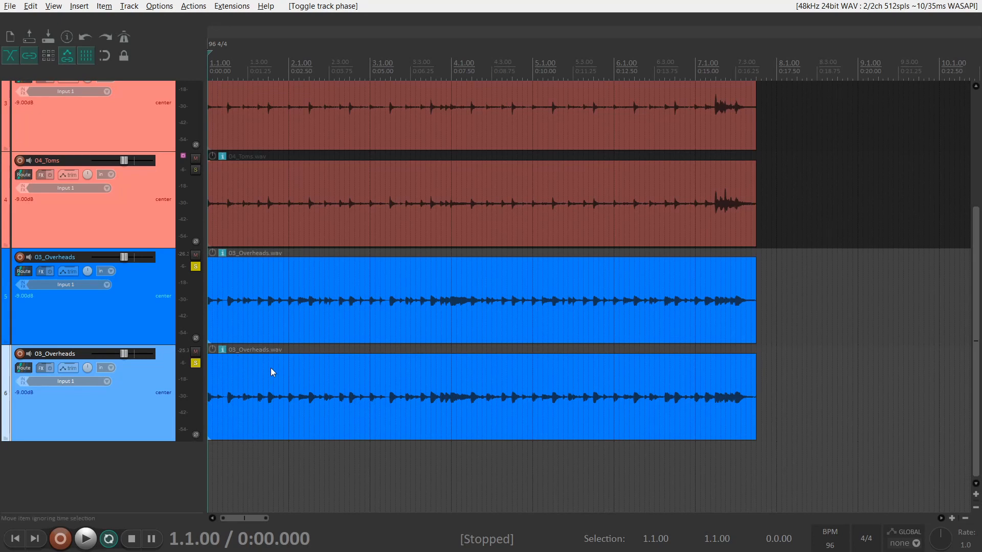
# Move the 01_Kick track directly above the first 03_Overheads track.
pyautogui.scroll(5, 281, 369)
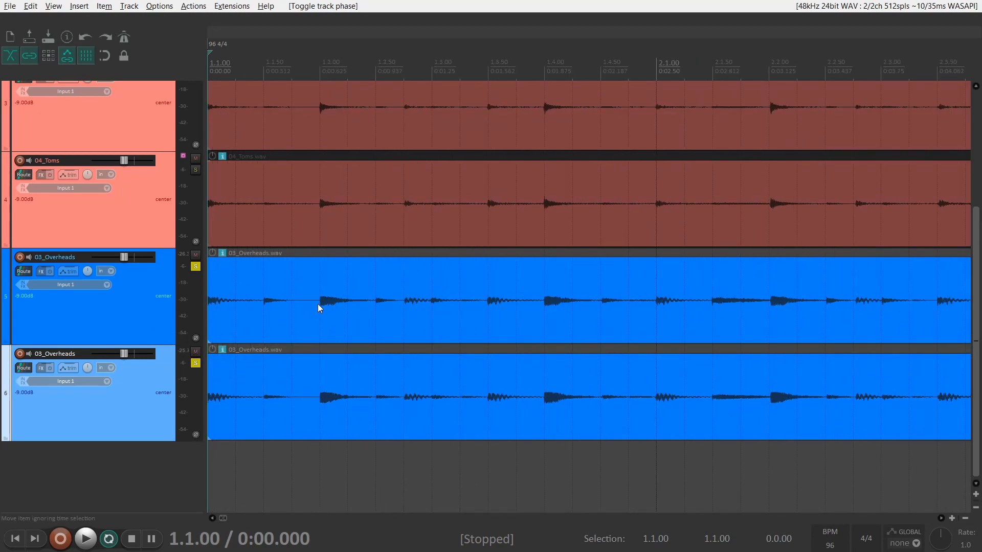
pyautogui.scroll(-2, 416, 331)
pyautogui.scroll(-3, 417, 332)
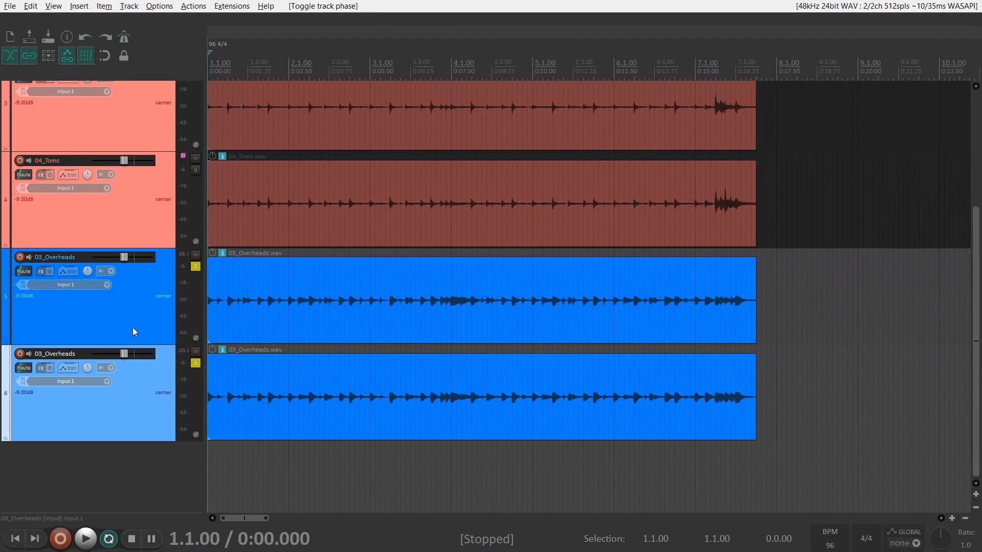
pyautogui.scroll(4, 133, 332)
pyautogui.scroll(-3, 133, 333)
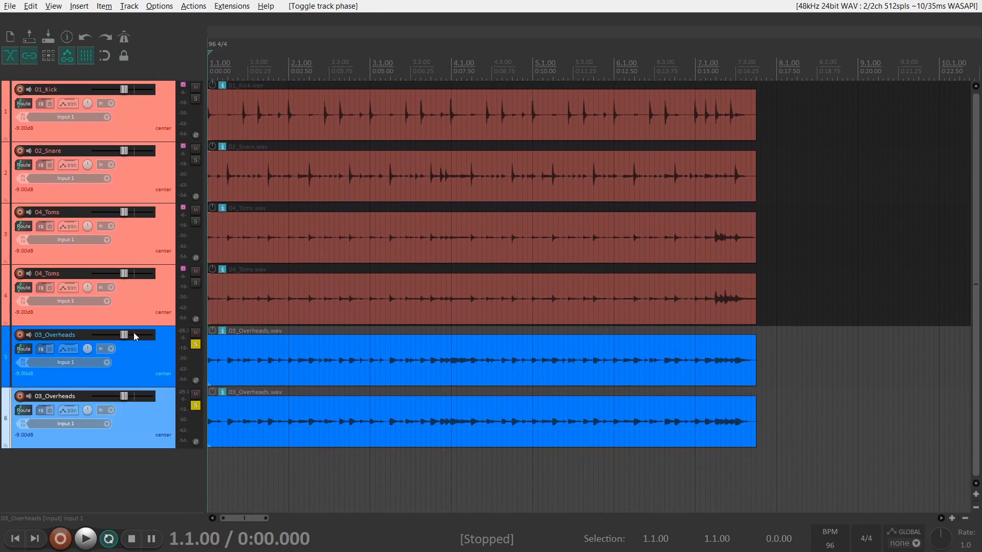
pyautogui.moveTo(150, 114); pyautogui.dragTo(28, 324)
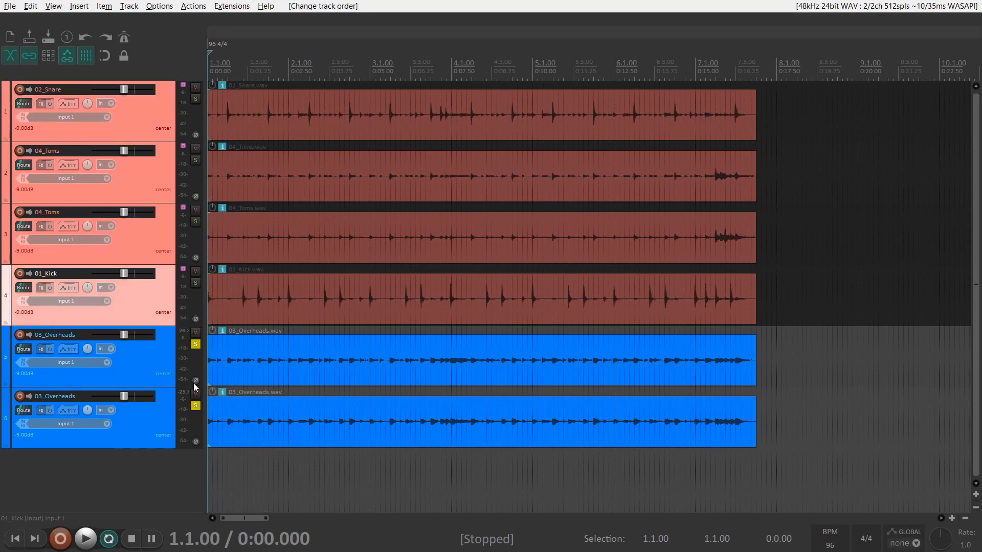
# Place the edit cursor at the kick hit around 2.1.00 on the 01_Kick item for close inspection.
pyautogui.click(290, 292)
pyautogui.scroll(10, 540, 358)
pyautogui.scroll(8, 641, 350)
pyautogui.scroll(1, 141, 345)
pyautogui.scroll(1, 140, 345)
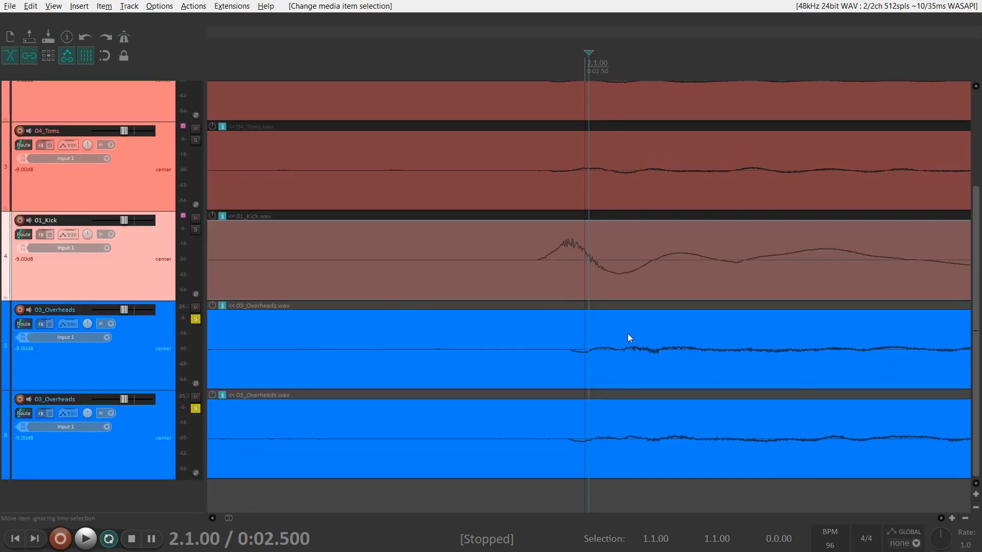
# Mark where the kick transient begins in the upper 03_Overheads waveform with the edit cursor, magnifying the waveforms for precision.
pyautogui.click(571, 351)
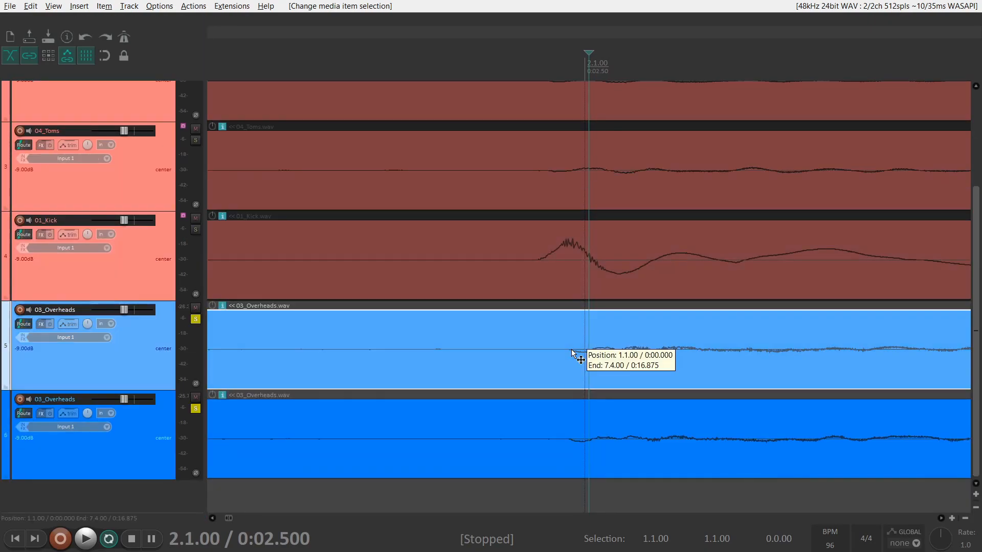
pyautogui.scroll(3, 624, 381)
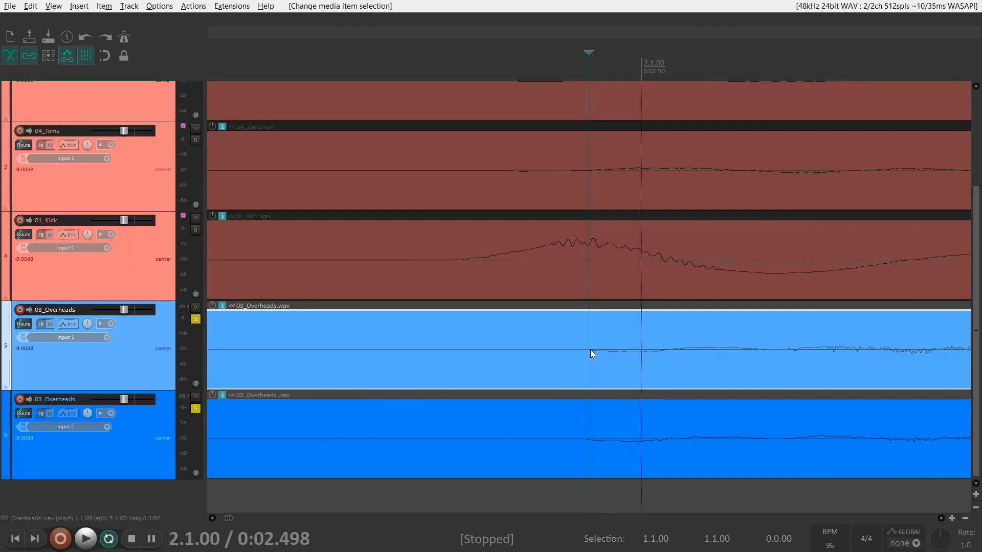
pyautogui.scroll(5, 590, 350)
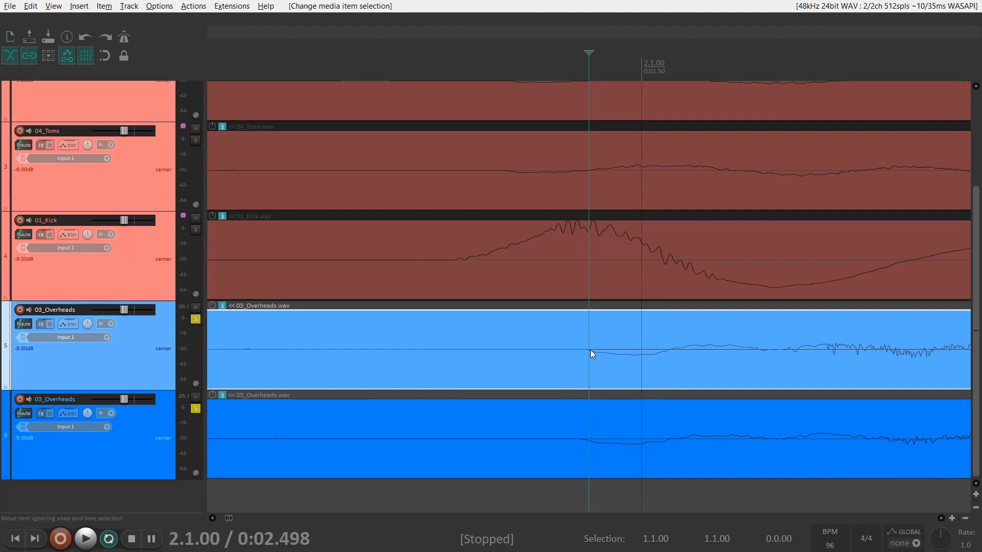
pyautogui.scroll(-5, 590, 349)
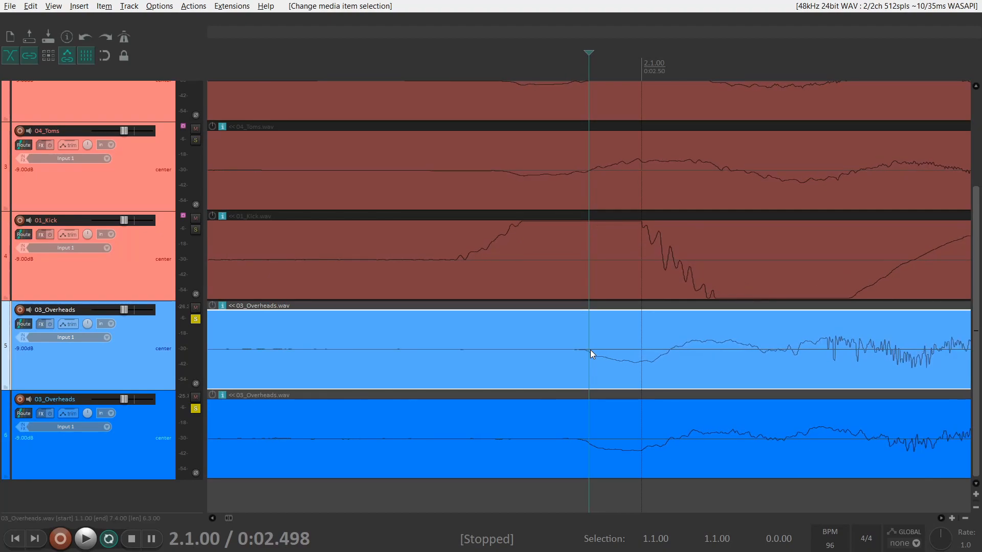
pyautogui.scroll(5, 590, 350)
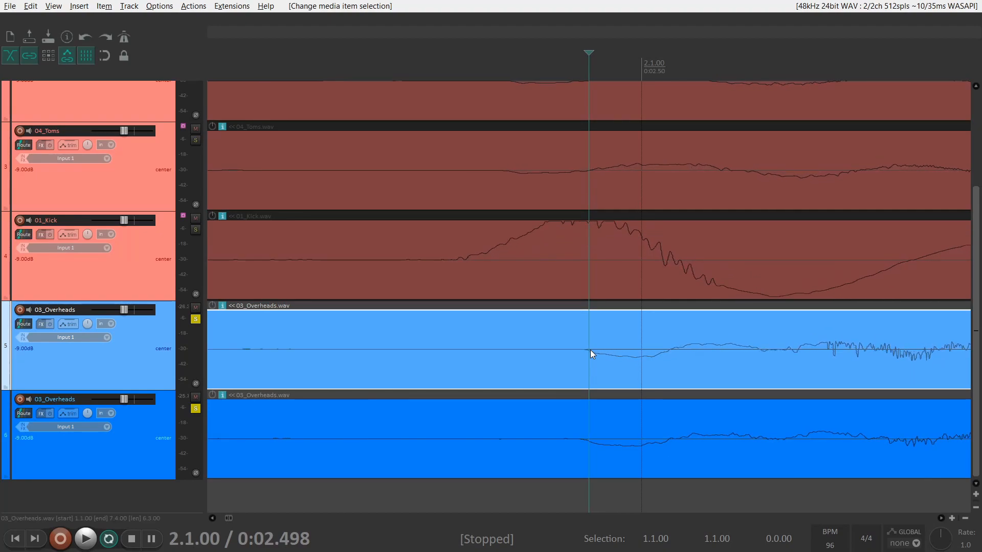
pyautogui.scroll(3, 590, 350)
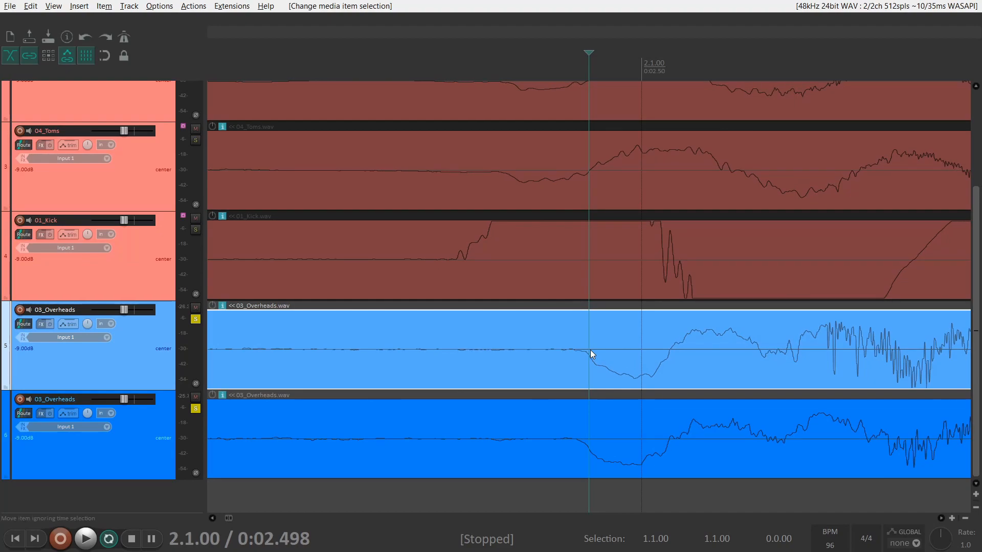
pyautogui.click(580, 346)
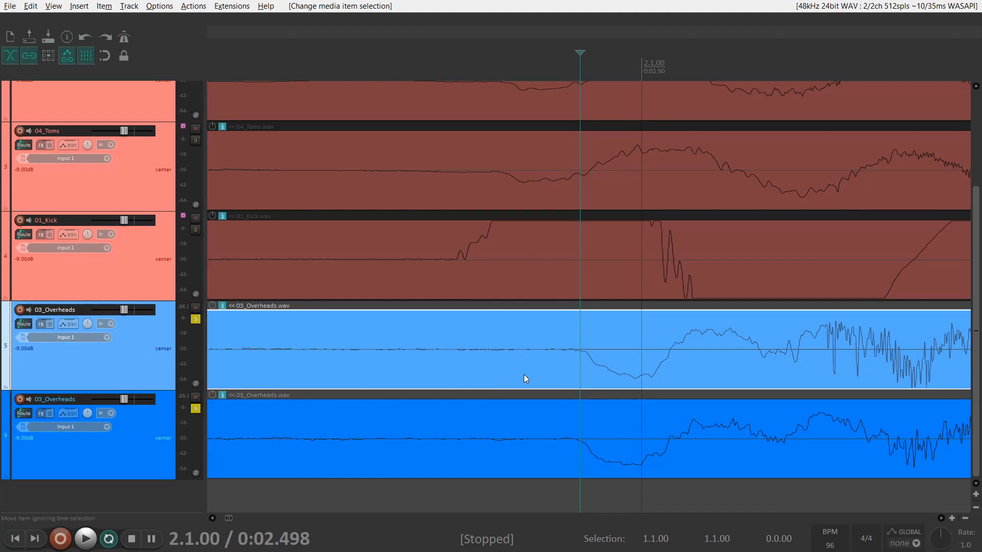
# Span a time selection from the transient's start in 01_Kick to its start in the overheads to show the delay.
pyautogui.click(454, 261)
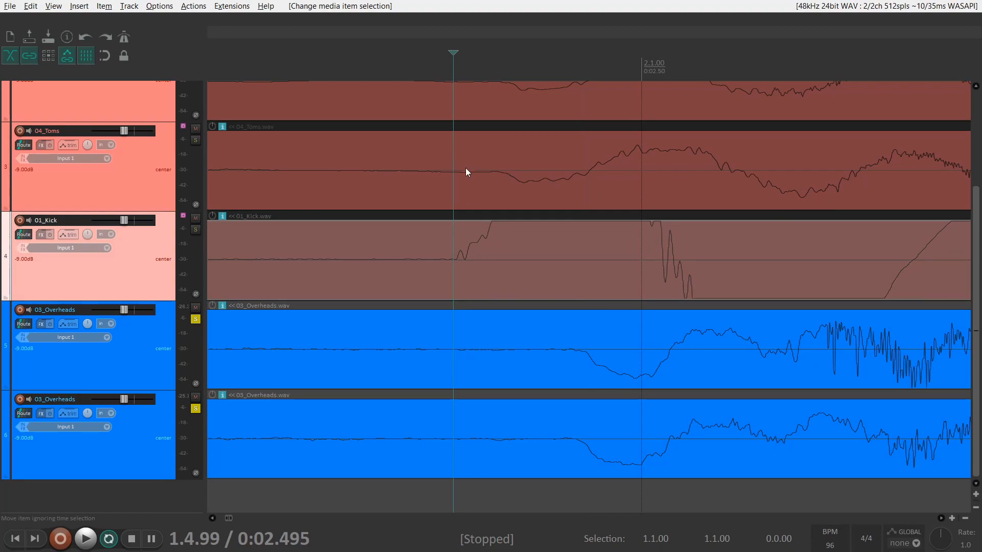
pyautogui.moveTo(452, 77); pyautogui.dragTo(576, 158)
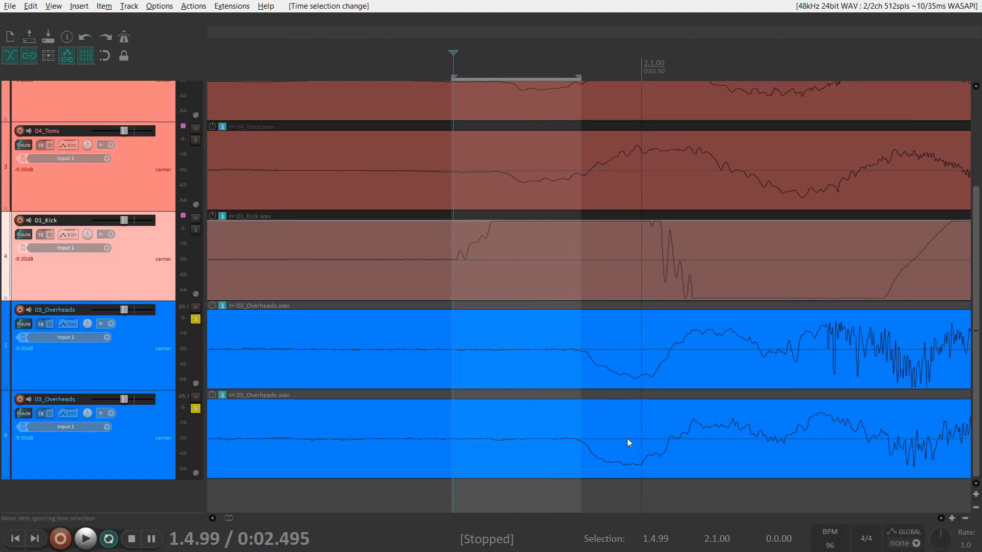
# Slide the contents of the 01_Kick item later so its transient aligns with the overheads, and place the edit cursor at the aligned start.
pyautogui.scroll(-5, 561, 382)
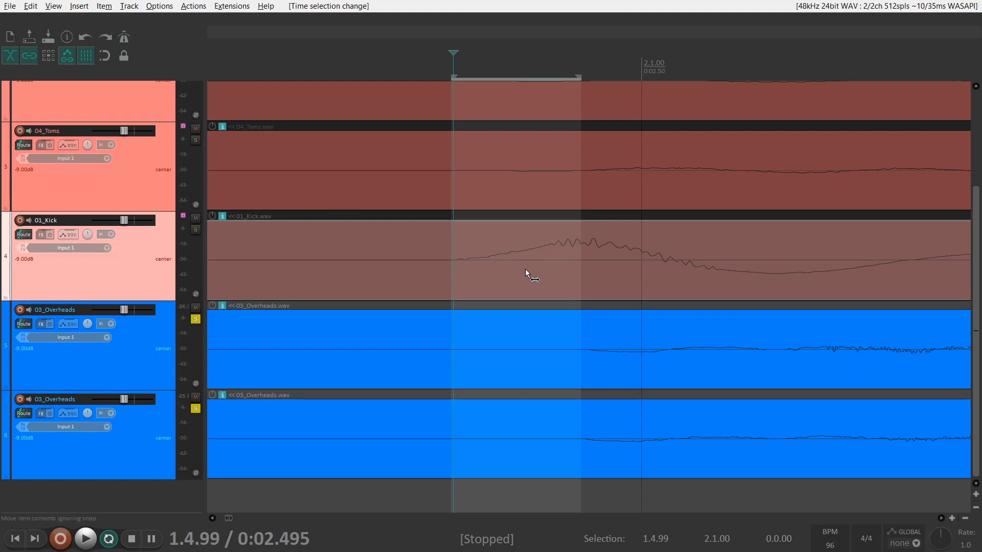
pyautogui.moveTo(472, 275); pyautogui.dragTo(526, 284)
pyautogui.moveTo(551, 294); pyautogui.dragTo(593, 308)
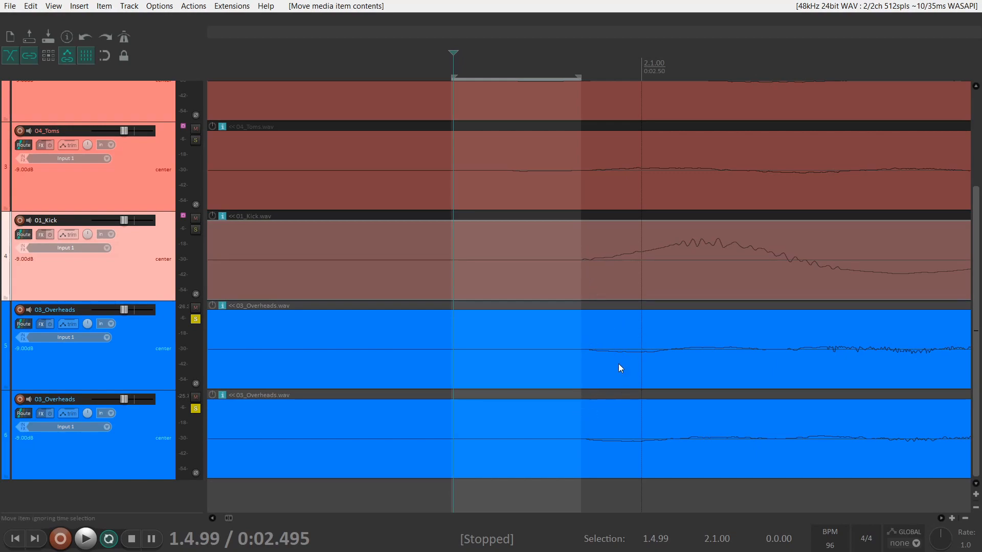
pyautogui.click(586, 66)
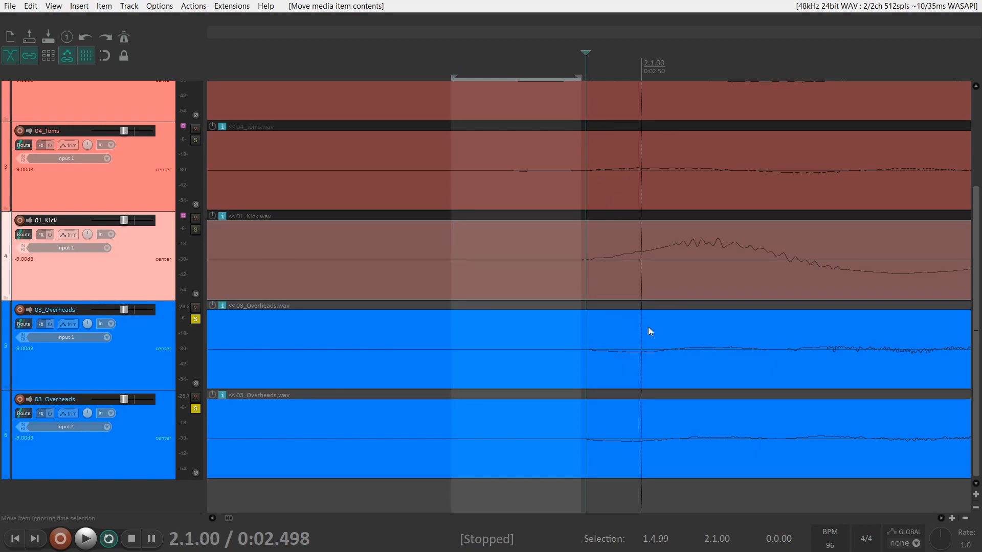
# Replace the time selection with one around the aligned kick hit, from 1.4.99 to 2.1.43.
pyautogui.scroll(3, 645, 328)
pyautogui.scroll(4, 652, 326)
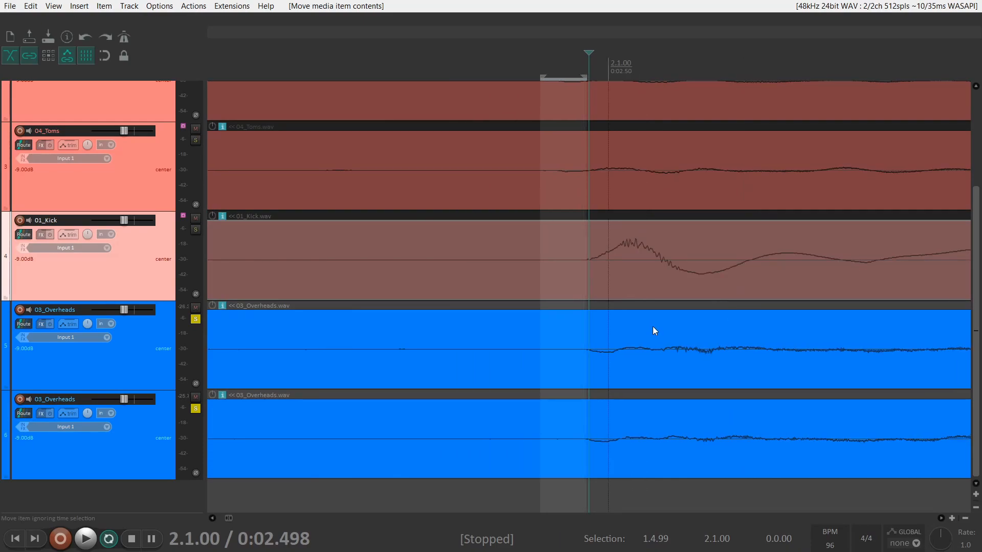
pyautogui.press('Escape')
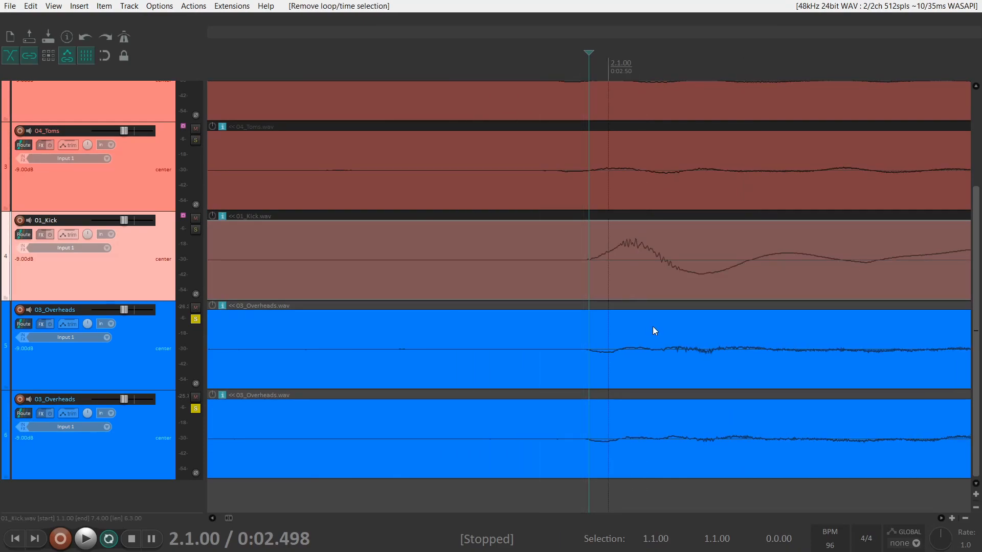
pyautogui.scroll(-6, 653, 326)
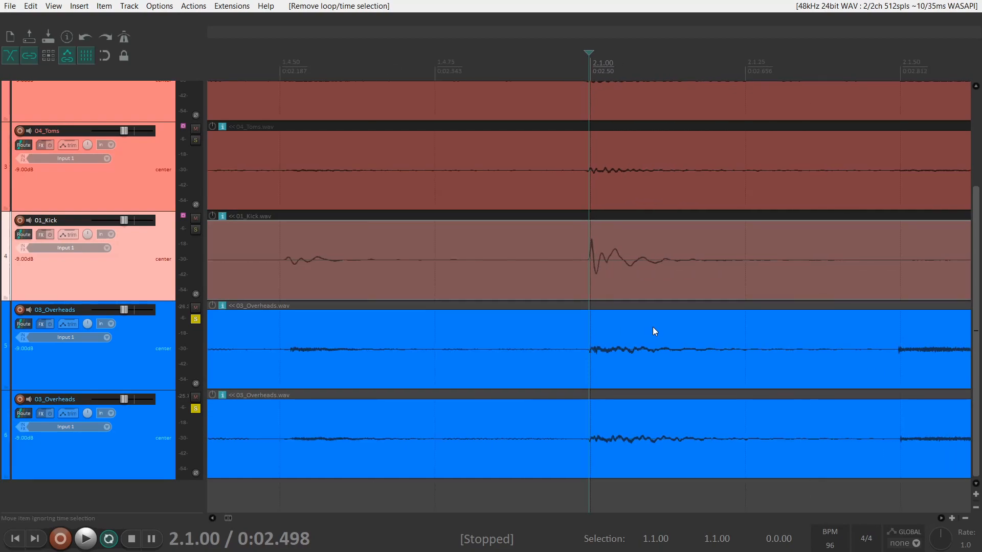
pyautogui.moveTo(585, 225); pyautogui.dragTo(780, 303)
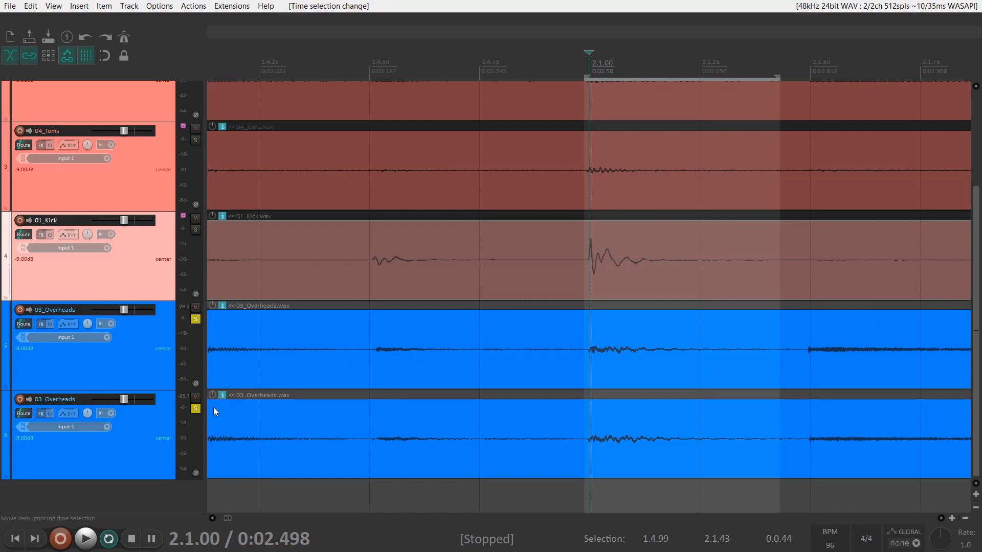
# Unsolo the lower 03_Overheads track and solo the 01_Kick track alongside the upper overhead.
pyautogui.click(196, 408)
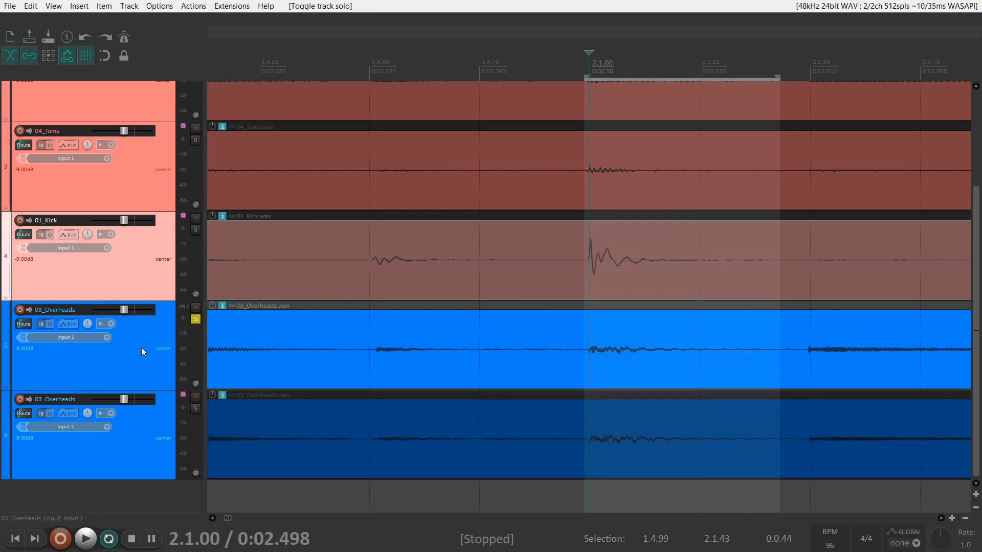
pyautogui.click(195, 230)
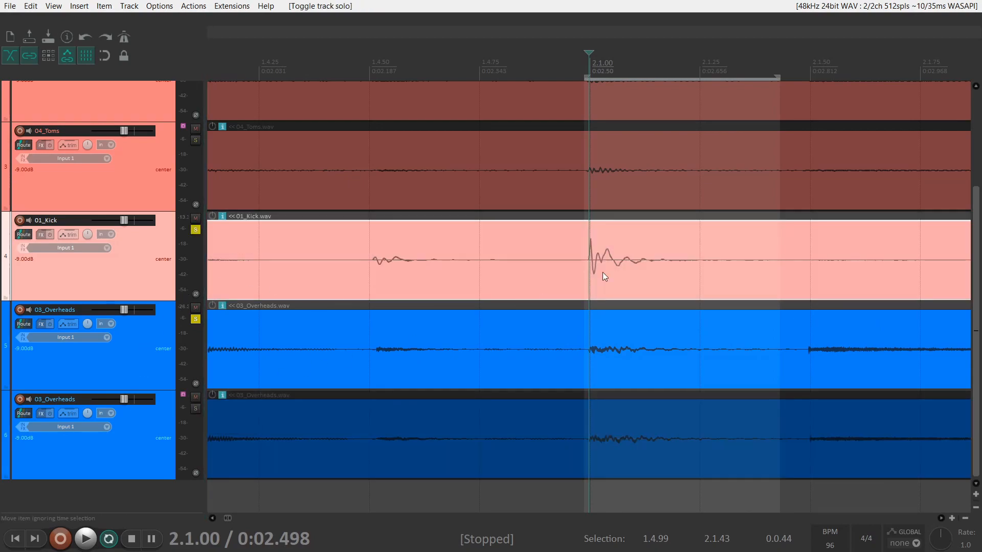
# Loop the selected kick hit and compare inverted with normal phase on the upper 03_Overheads track, ending on normal.
pyautogui.scroll(2, 746, 306)
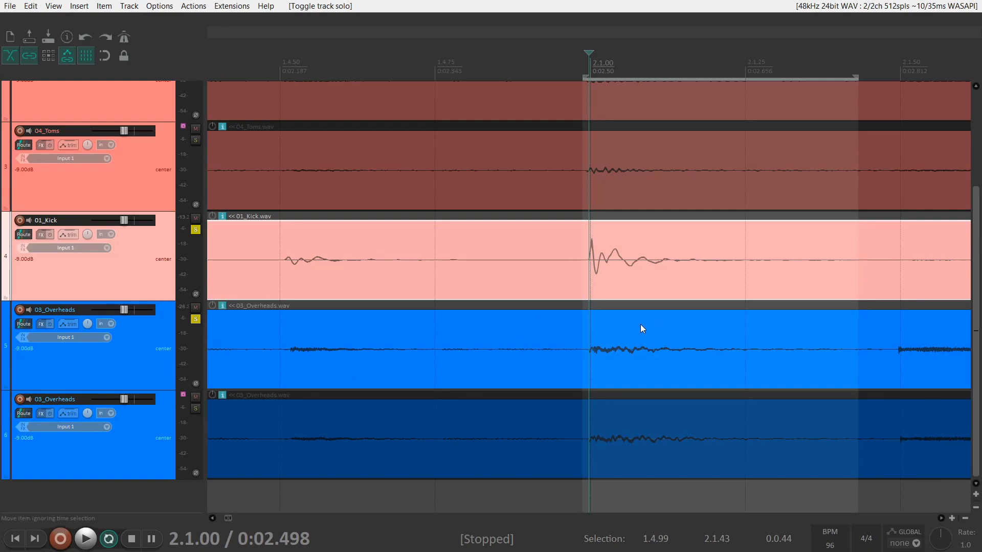
pyautogui.press('space')
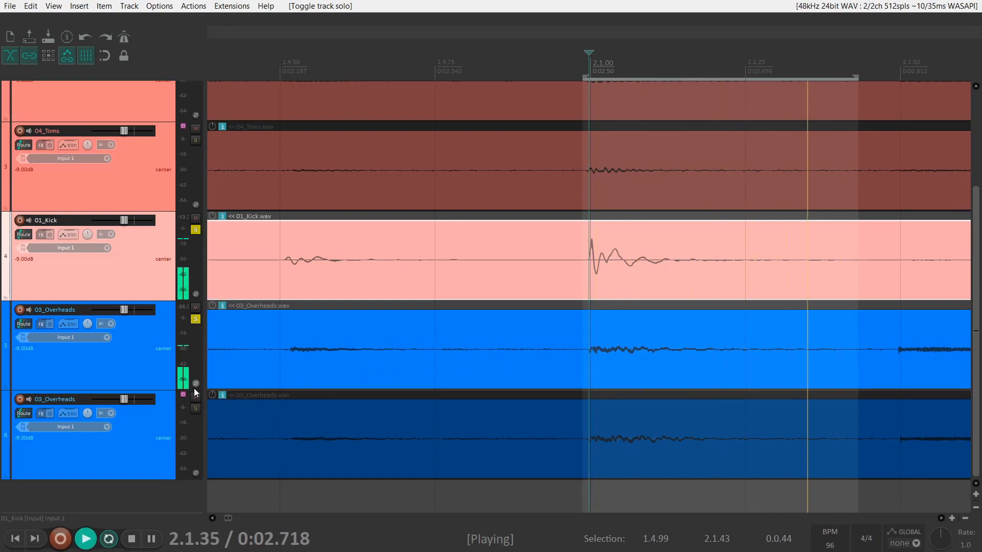
pyautogui.click(196, 384)
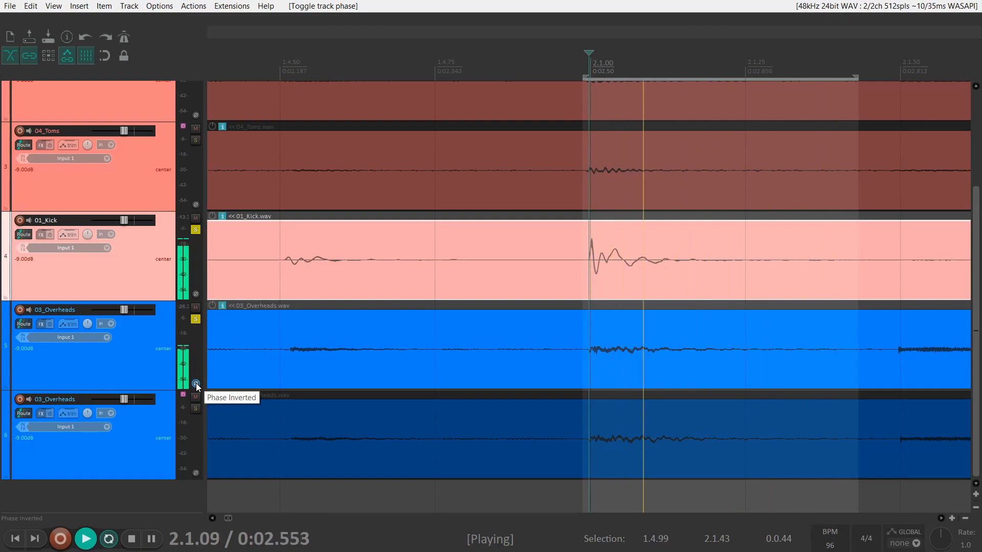
pyautogui.click(195, 384)
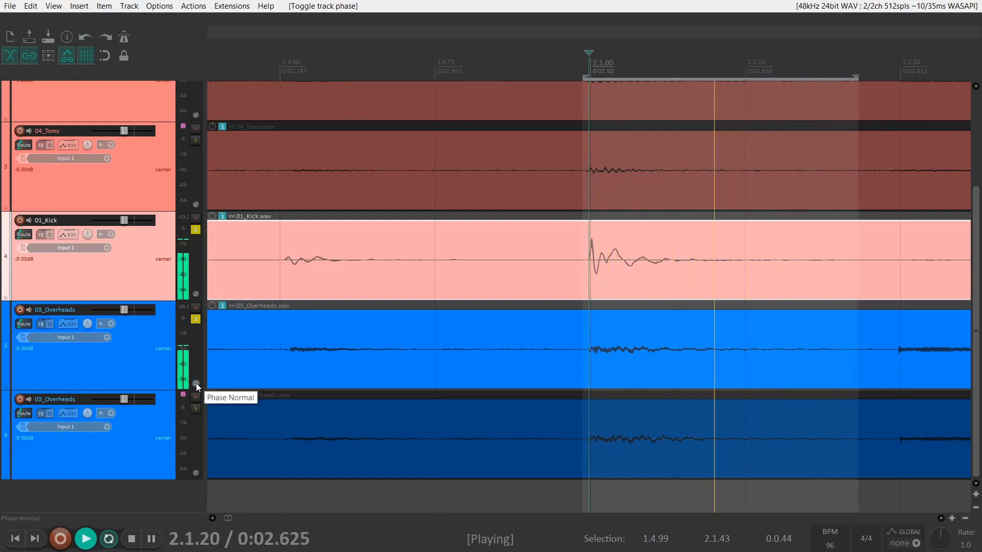
pyautogui.click(195, 383)
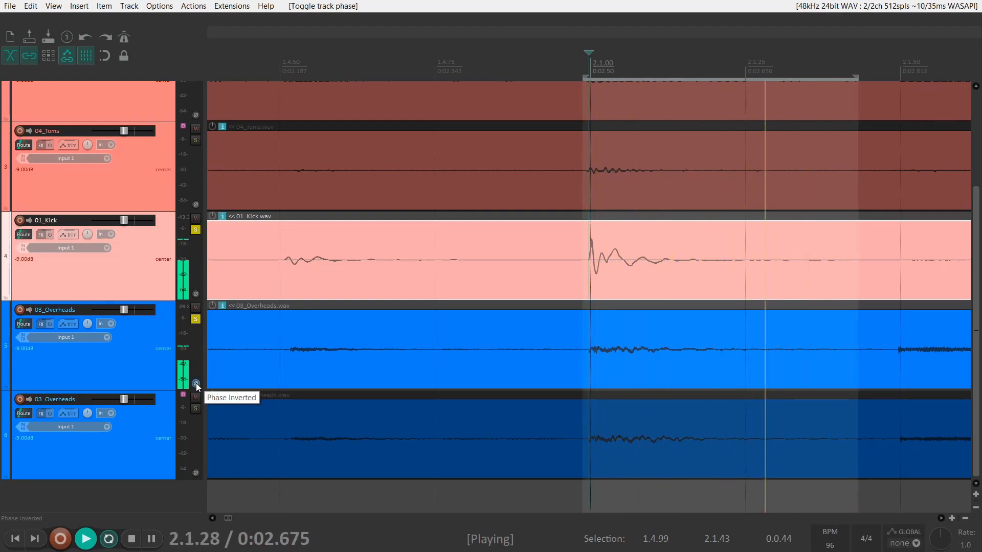
pyautogui.click(196, 384)
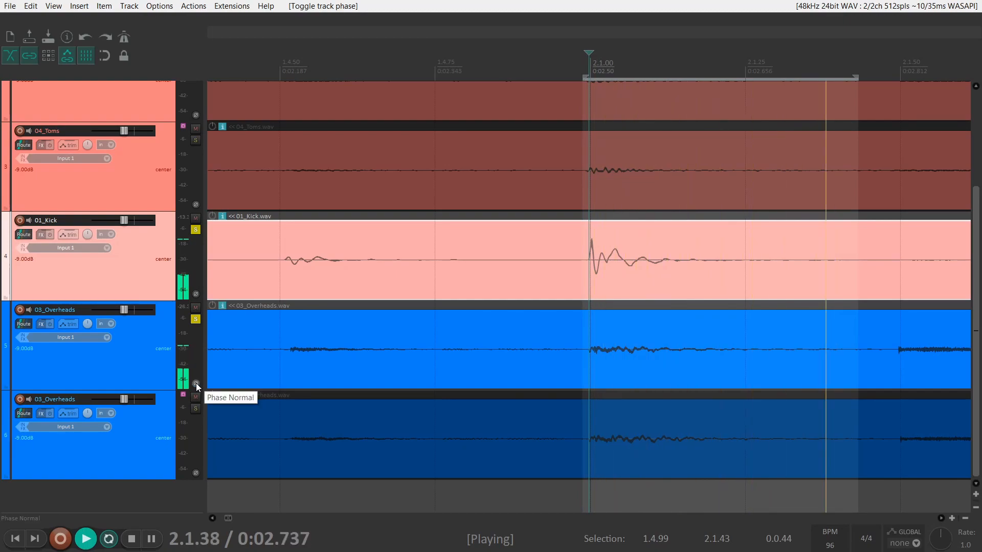
pyautogui.press('space')
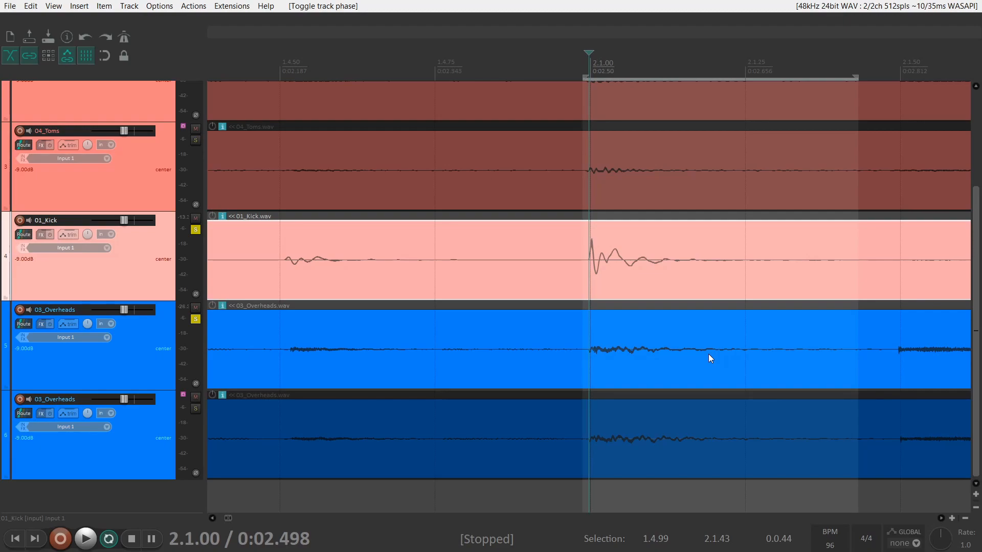
pyautogui.scroll(1, 709, 358)
pyautogui.scroll(-2, 674, 276)
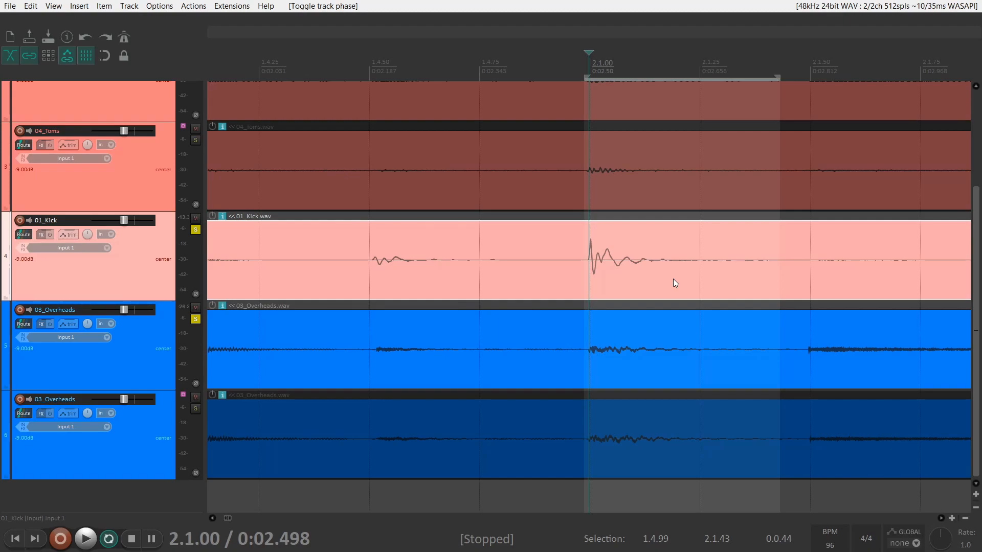
# Slide the contents of the 01_Kick item slightly later, past its alignment with the overheads.
pyautogui.scroll(3, 673, 279)
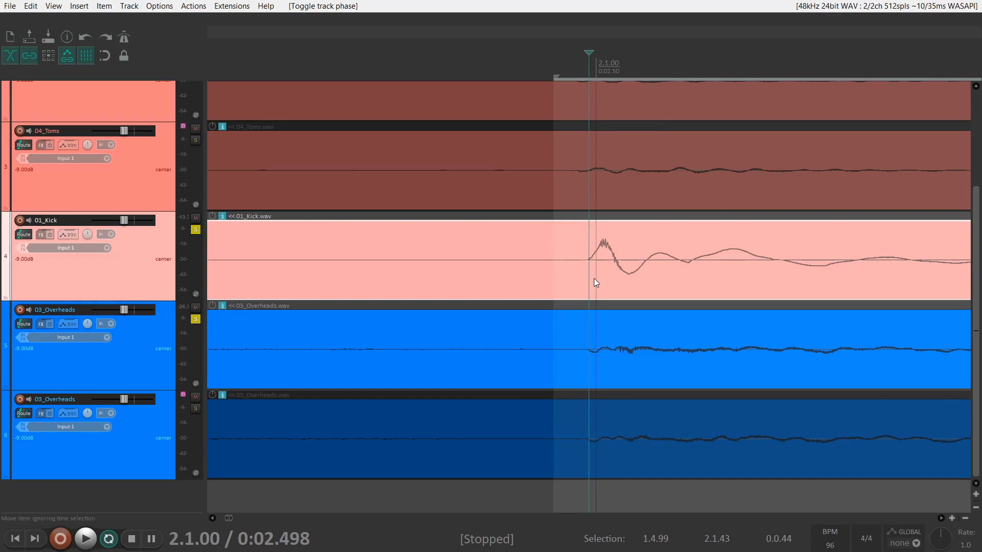
pyautogui.moveTo(594, 279); pyautogui.dragTo(612, 291)
pyautogui.scroll(-5, 828, 264)
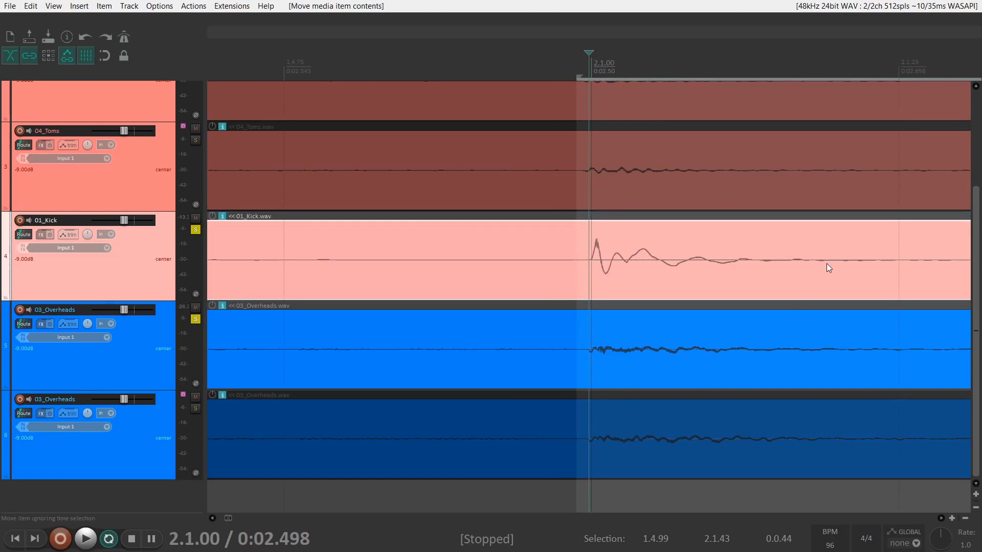
pyautogui.click(741, 231)
pyautogui.scroll(3, 743, 233)
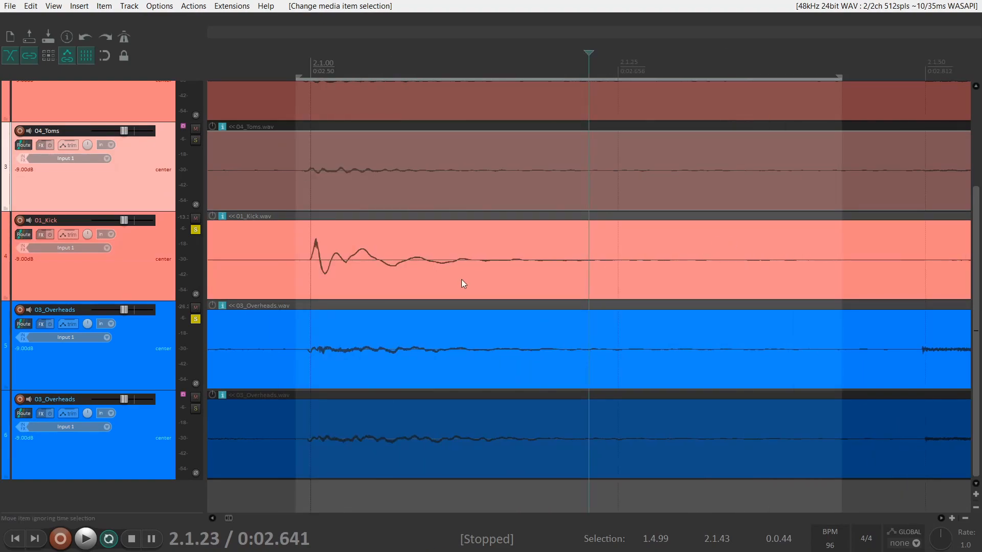
pyautogui.moveTo(358, 266); pyautogui.dragTo(327, 296)
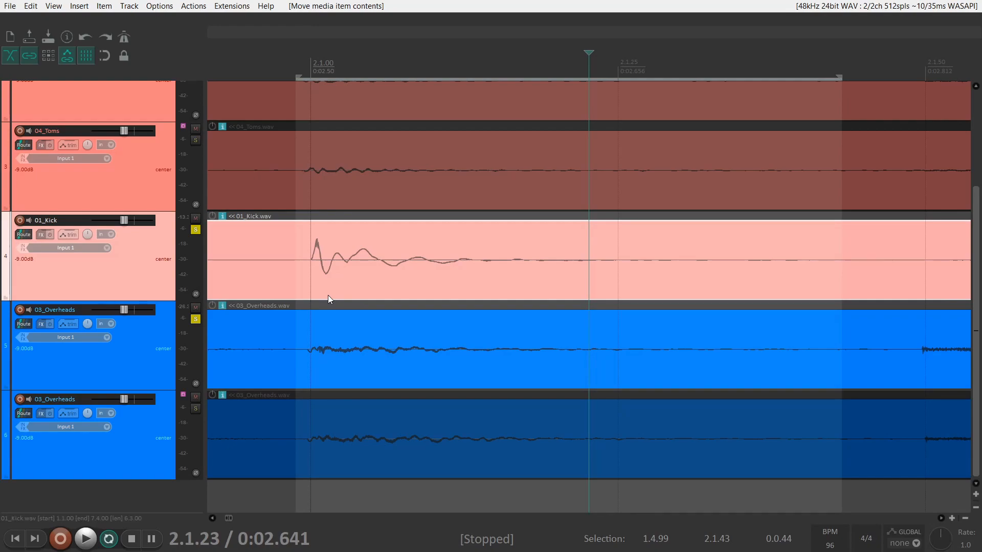
# Loop the selected kick hit while sliding the 01_Kick item's contents further later, and stop playback.
pyautogui.press('space')
pyautogui.moveTo(329, 275)
pyautogui.mouseDown()
pyautogui.moveTo(311, 287)
pyautogui.moveTo(328, 292)
pyautogui.mouseUp()
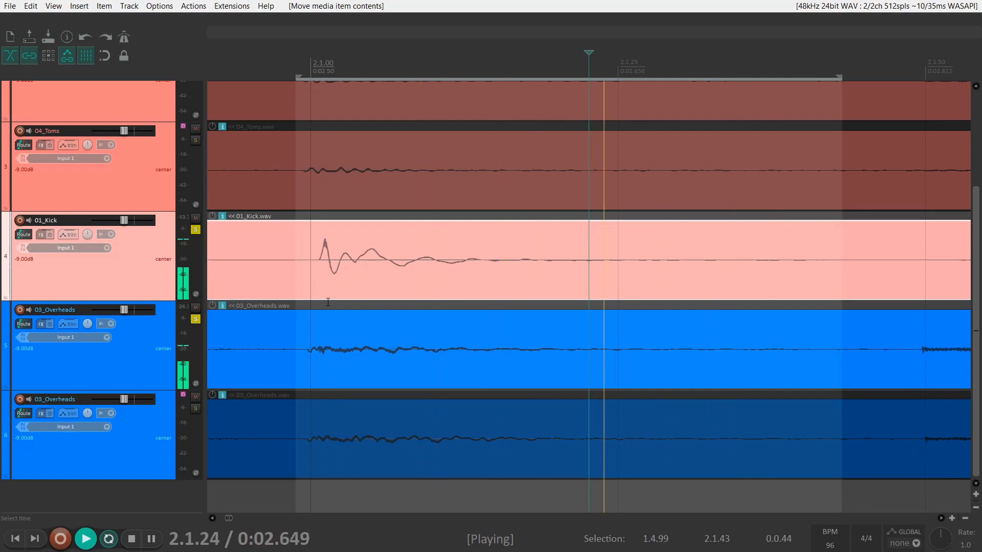
pyautogui.press('space')
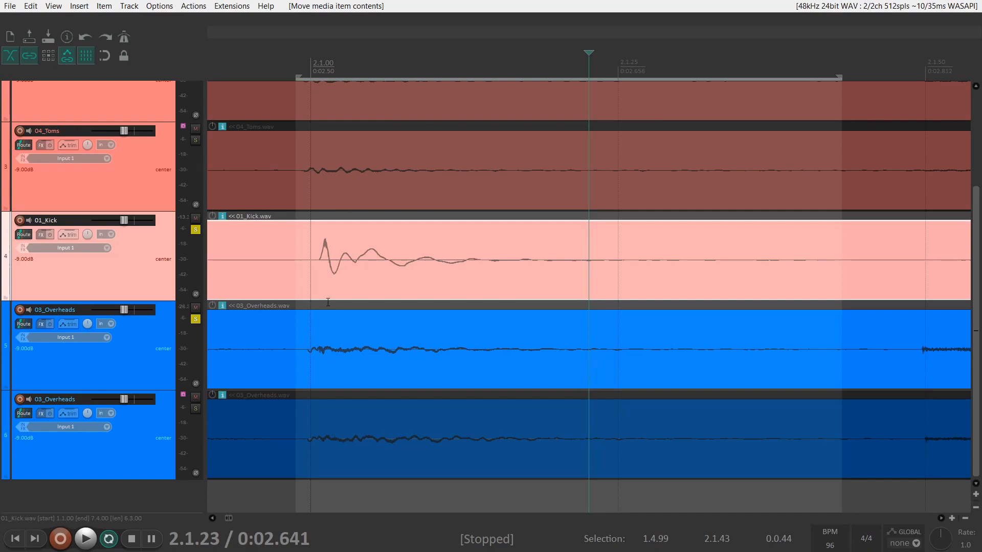
# Undo the kick content shifts, solo changes and time selection back to the state with both 03_Overheads tracks soloed.
pyautogui.hotkey('ctrl', 'z')
pyautogui.hotkey('ctrl', 'z')
pyautogui.hotkey('ctrl', 'z')
pyautogui.hotkey('ctrl', 'z')
pyautogui.hotkey('ctrl', 'z')
pyautogui.hotkey('ctrl', 'z')
pyautogui.hotkey('ctrl', 'z')
pyautogui.hotkey('ctrl', 'z')
pyautogui.hotkey('ctrl', 'z')
pyautogui.hotkey('ctrl', 'z')
pyautogui.hotkey('ctrl', 'z')
pyautogui.hotkey('ctrl', 'z')
pyautogui.hotkey('ctrl', 'z')
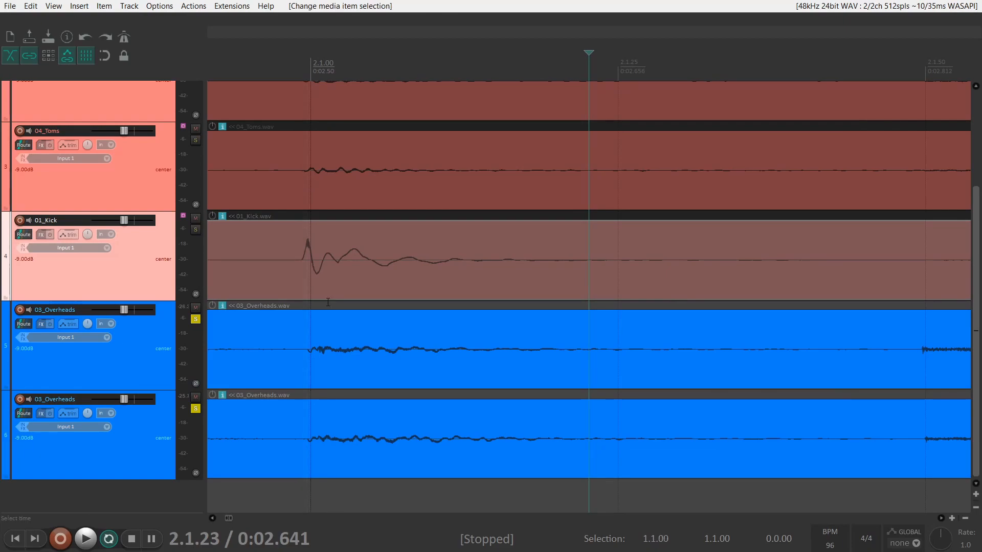
# Leave only the upper 03_Overheads track soloed and move the 02_Snare track directly above it.
pyautogui.scroll(-4, 343, 300)
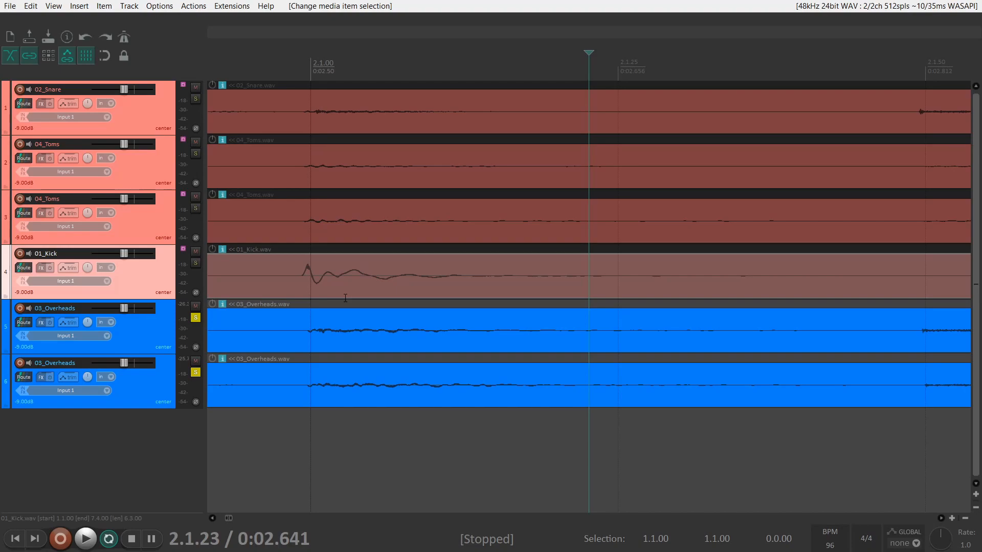
pyautogui.click(196, 318)
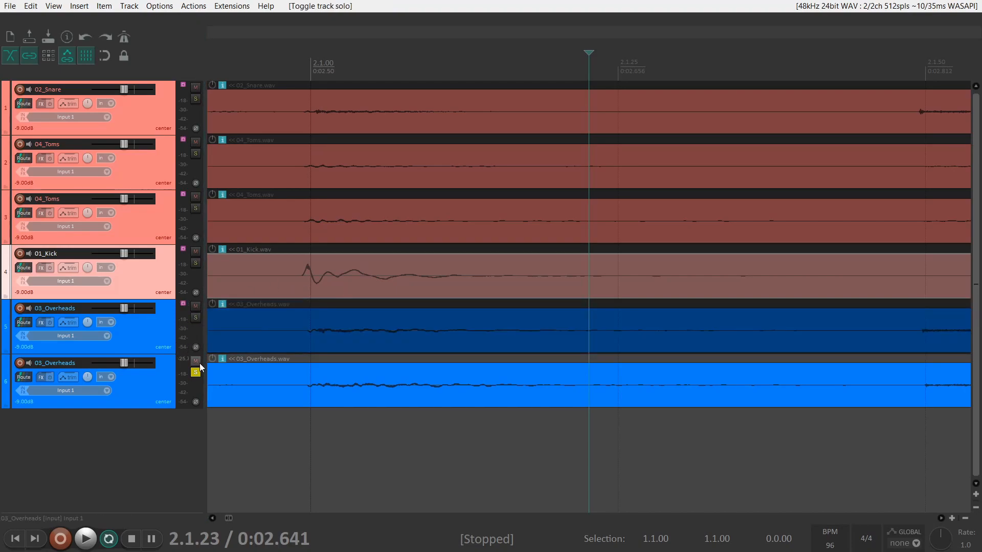
pyautogui.click(196, 373)
pyautogui.click(196, 319)
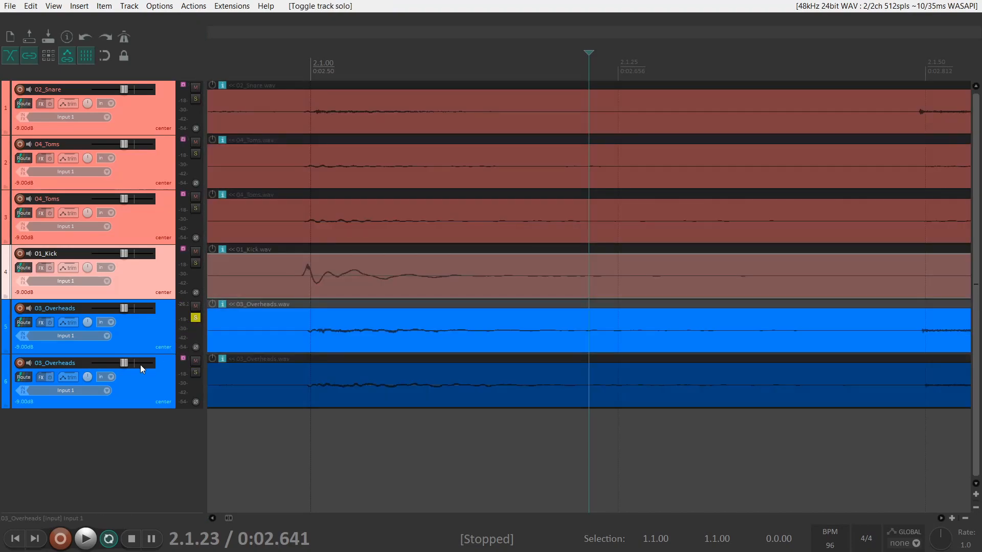
pyautogui.scroll(1, 139, 364)
pyautogui.moveTo(139, 124); pyautogui.dragTo(38, 322)
# Place the edit cursor at the upper overhead's snare transient near 1.4.00 and solo the 02_Snare track too.
pyautogui.scroll(-5, 429, 216)
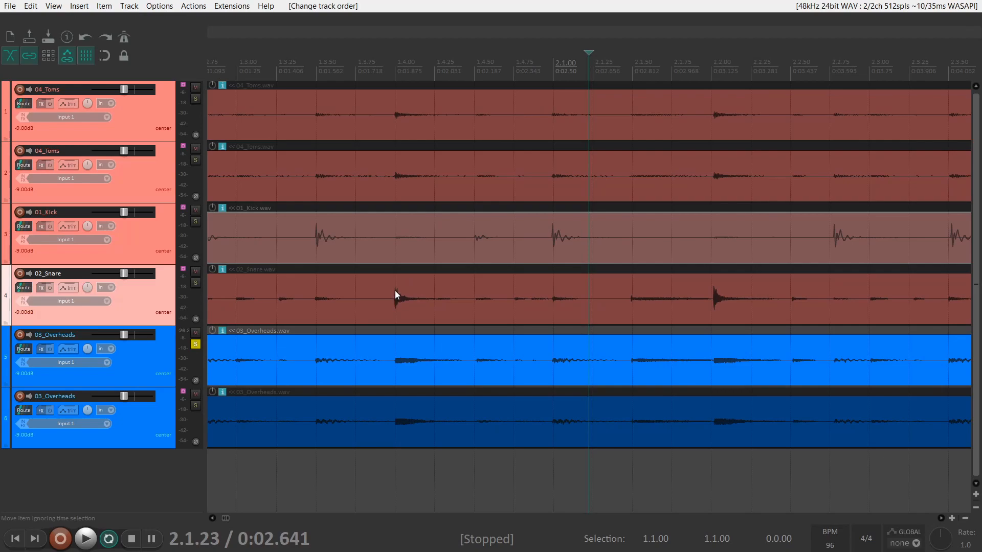
pyautogui.click(393, 291)
pyautogui.scroll(15, 397, 315)
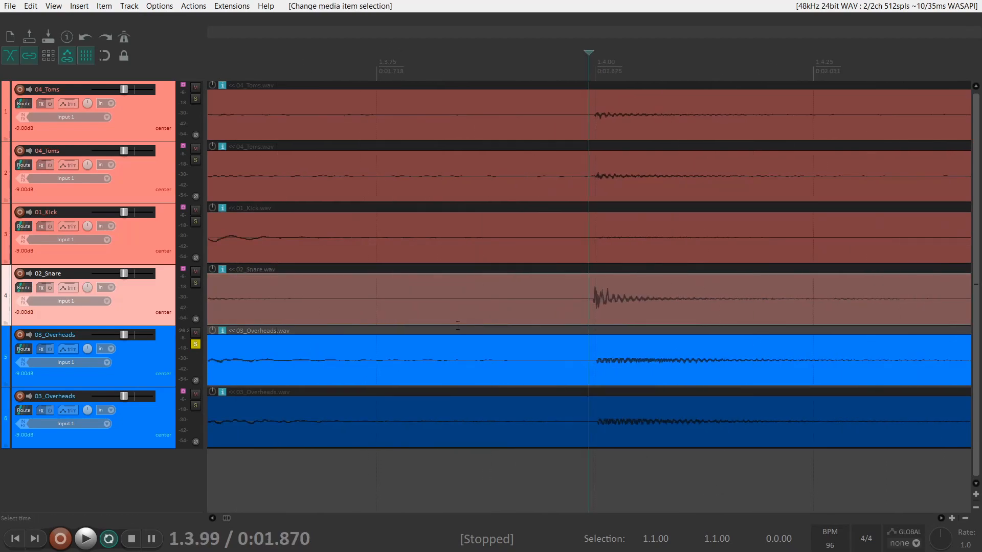
pyautogui.click(769, 352)
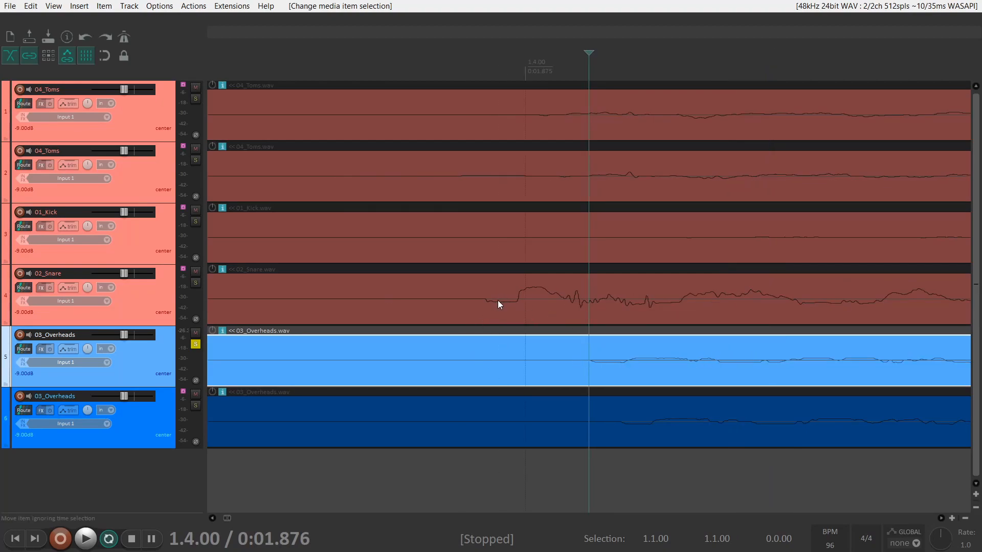
pyautogui.click(158, 296)
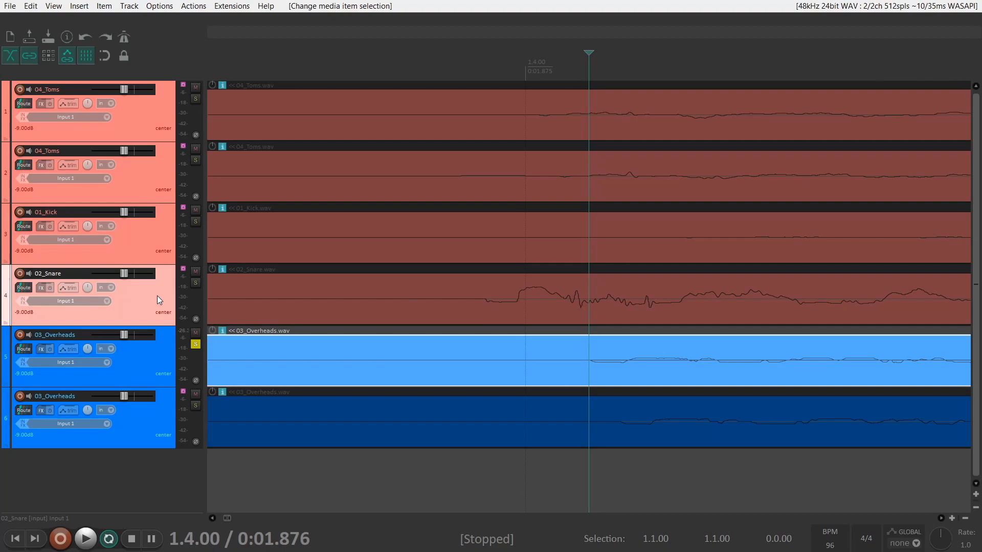
pyautogui.click(196, 283)
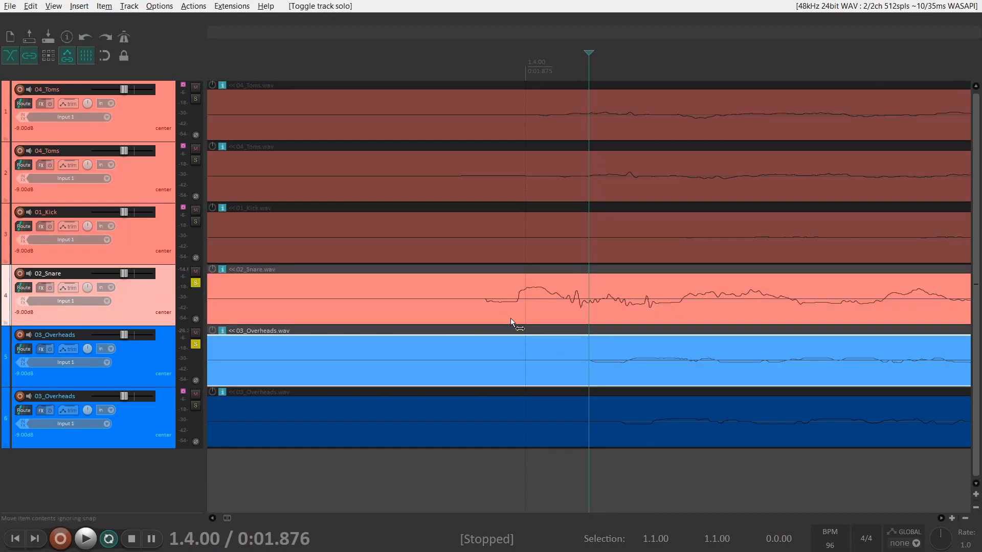
# Try sliding the 02_Snare item's contents later to meet the upper overhead's transient, and undo the shift.
pyautogui.moveTo(498, 312); pyautogui.dragTo(598, 333)
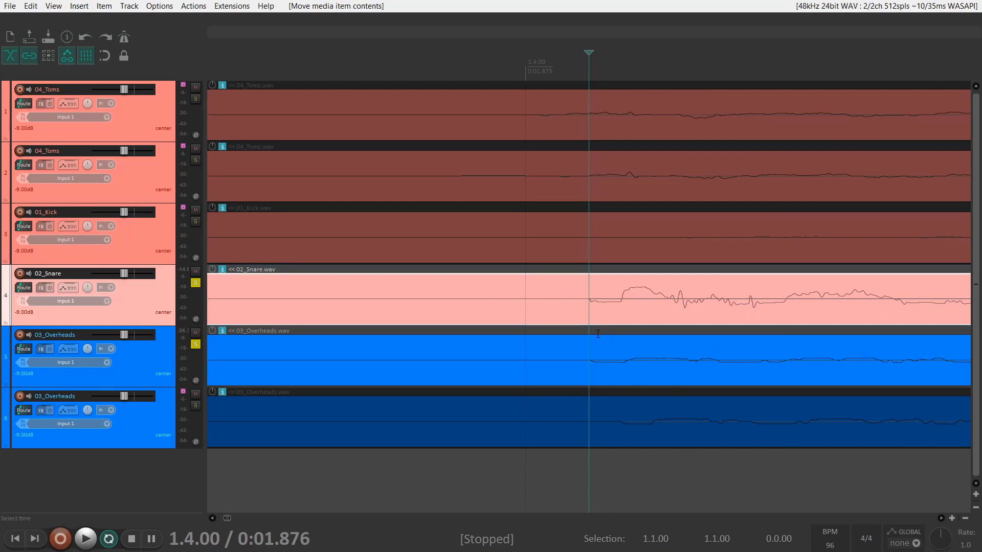
pyautogui.hotkey('ctrl', 'z')
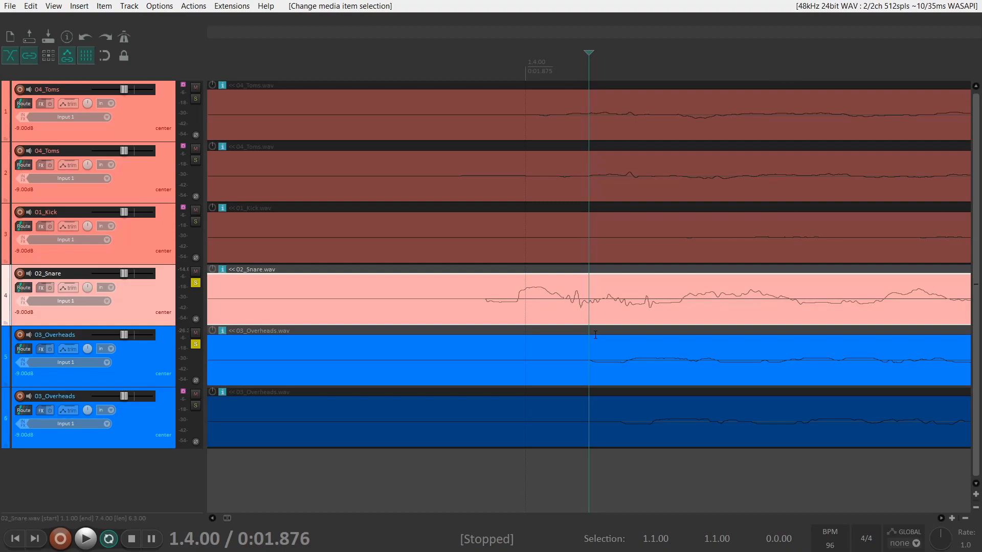
# Make a time selection around the snare hit from 1.4.00 to 1.4.19.
pyautogui.scroll(-5, 585, 310)
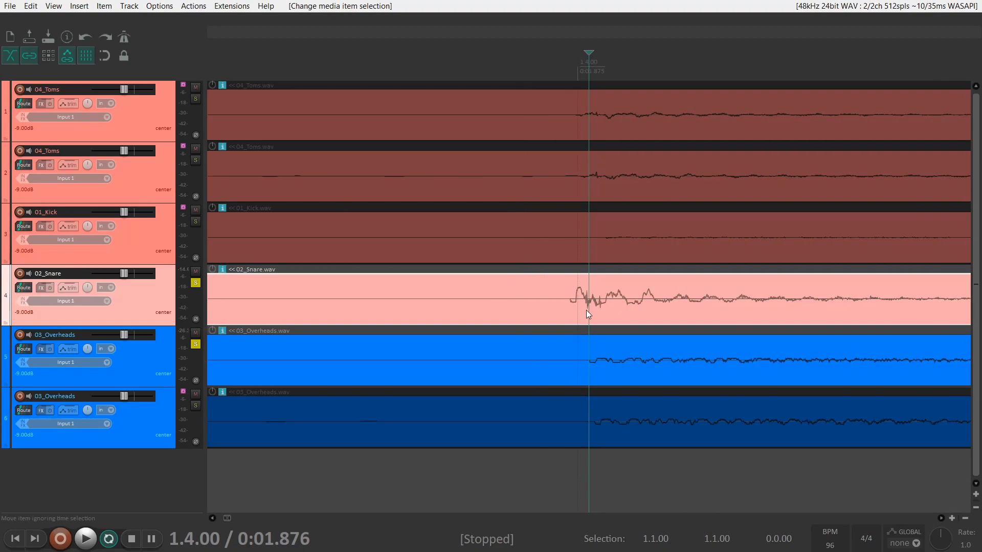
pyautogui.scroll(-2, 563, 276)
pyautogui.moveTo(572, 274); pyautogui.dragTo(695, 172)
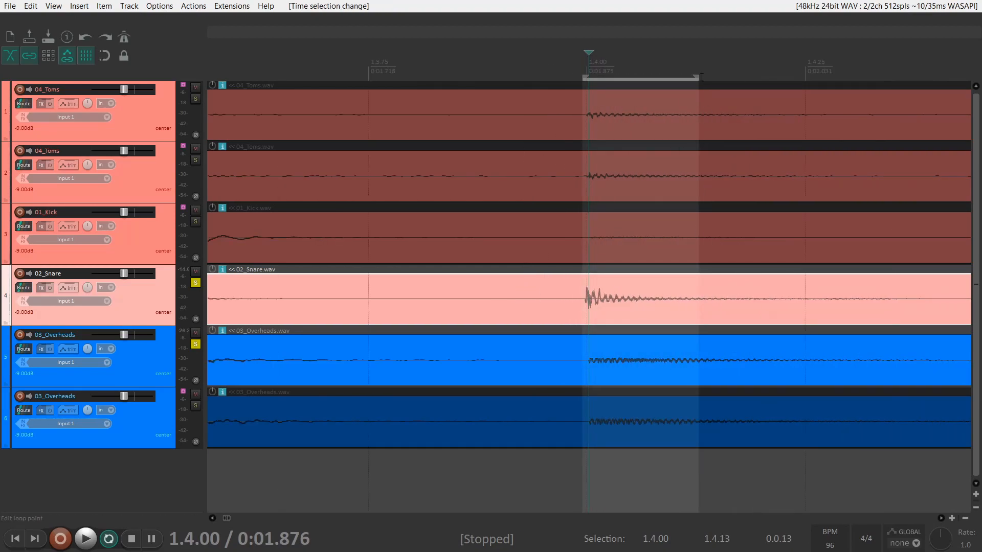
pyautogui.moveTo(699, 76); pyautogui.dragTo(752, 76)
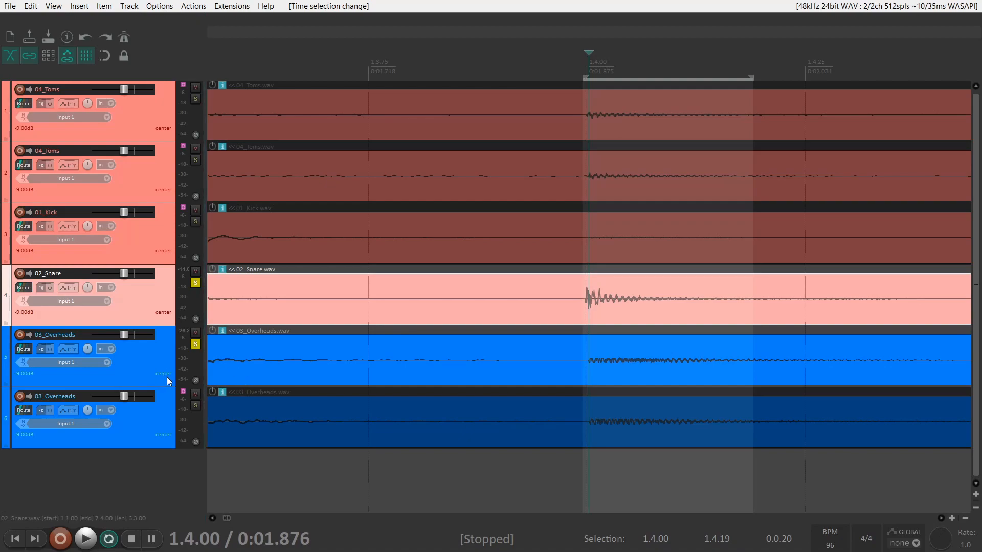
# Loop the selected snare hit and compare inverted with normal phase on the upper 03_Overheads track, ending on normal.
pyautogui.press('space')
pyautogui.click(195, 380)
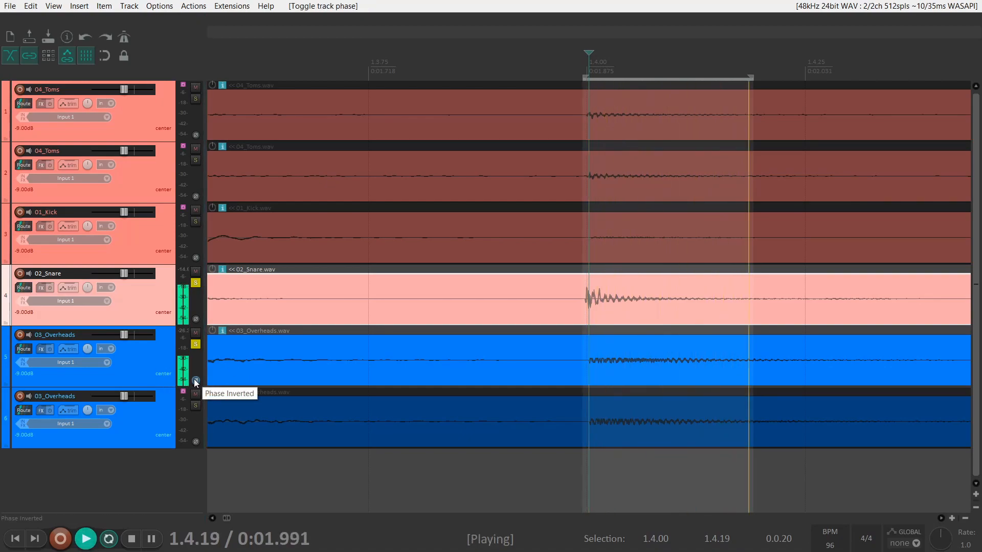
pyautogui.click(195, 381)
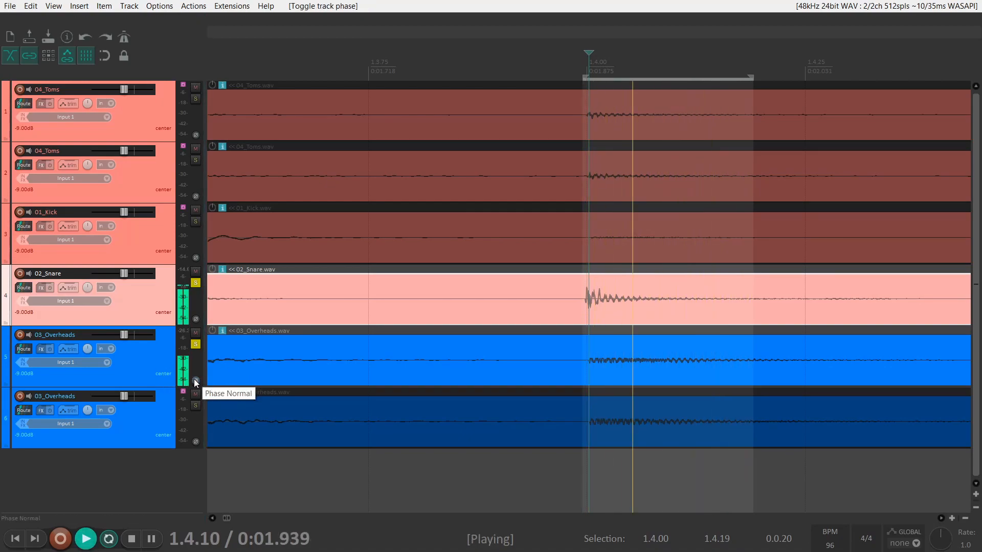
pyautogui.click(196, 380)
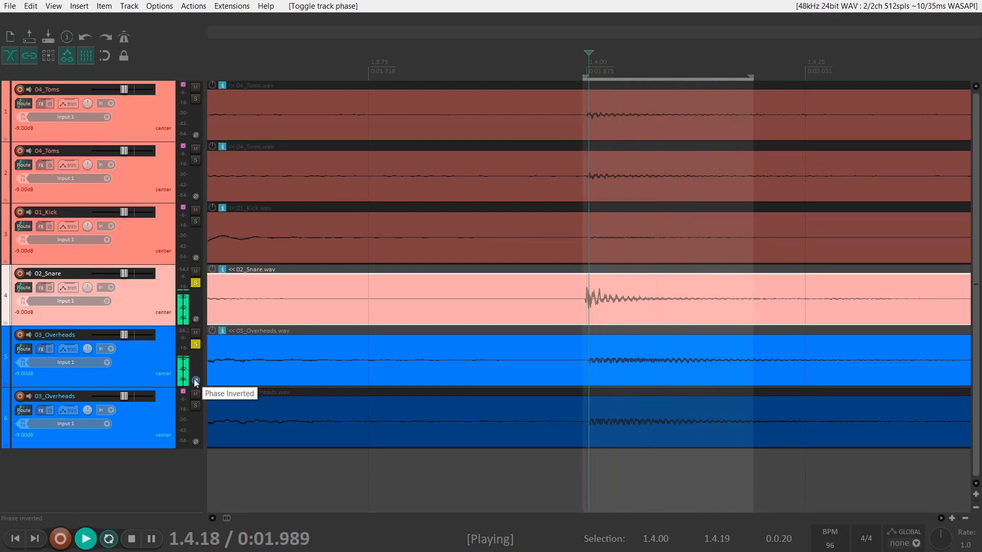
pyautogui.click(195, 380)
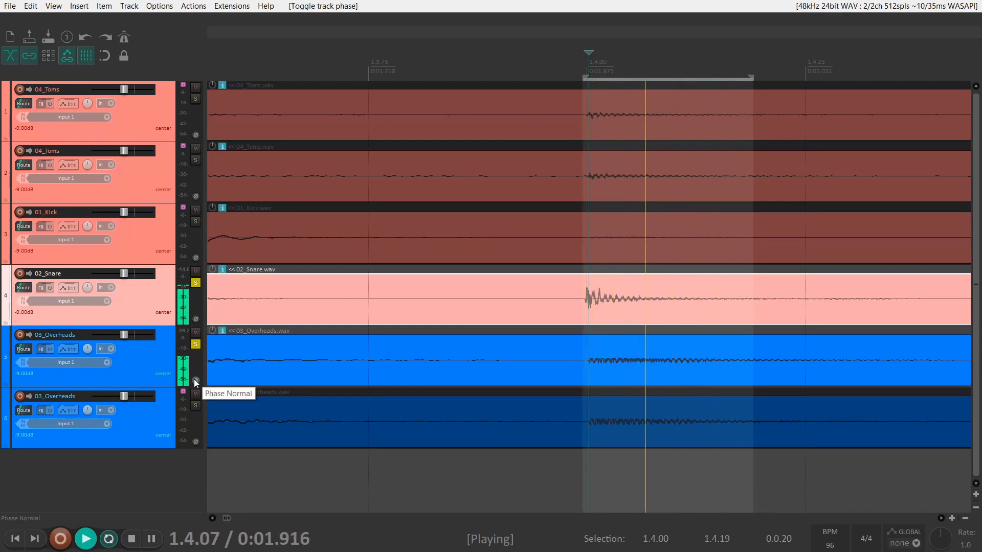
pyautogui.press('space')
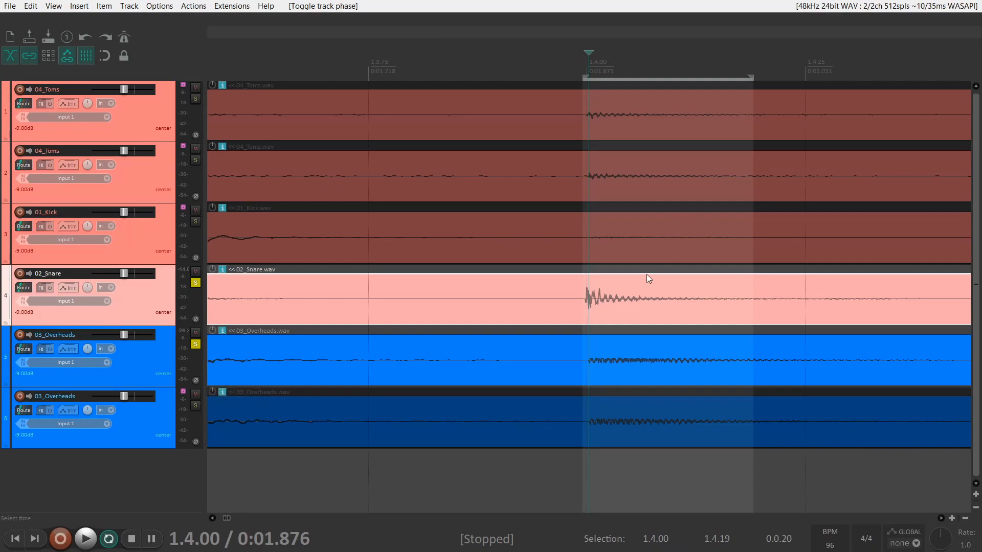
# Shift the 02_Snare item's contents to line up with the edit cursor once more, and undo it.
pyautogui.scroll(5, 656, 276)
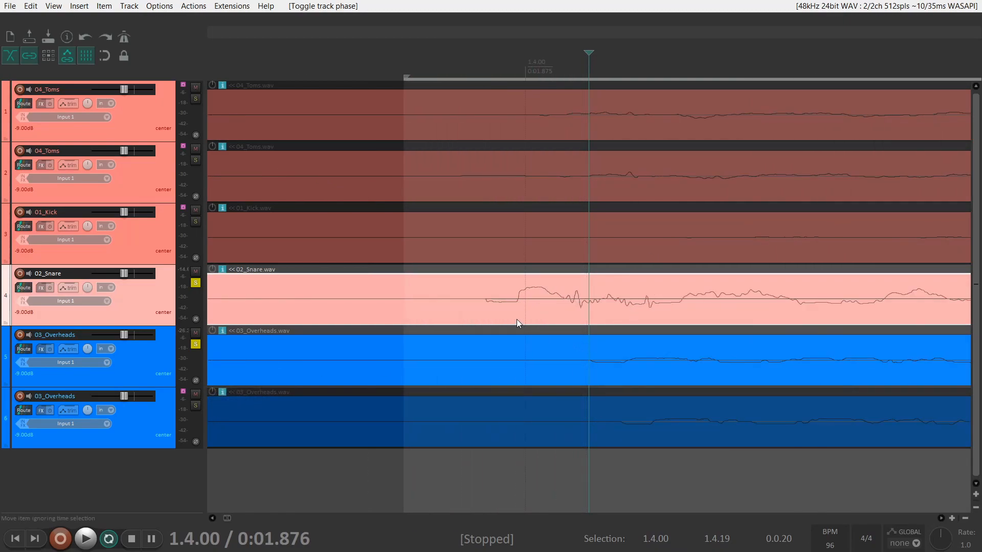
pyautogui.moveTo(505, 322); pyautogui.dragTo(608, 336)
pyautogui.hotkey('ctrl', 'z')
# Clear the time selection and move the topmost 04_Toms track directly above the upper 03_Overheads track.
pyautogui.scroll(-8, 583, 323)
pyautogui.press('Escape')
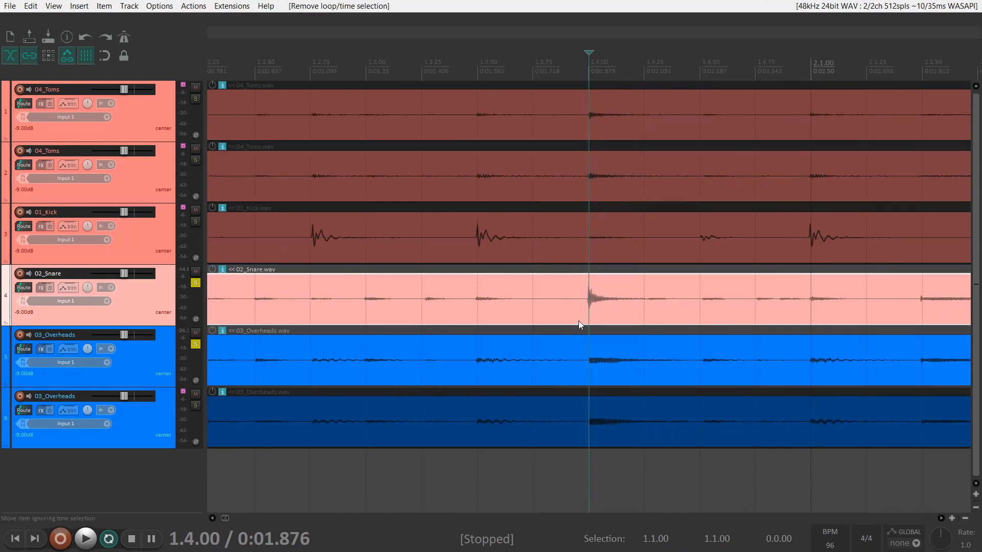
pyautogui.press('pagedown')
pyautogui.moveTo(140, 124); pyautogui.dragTo(64, 290)
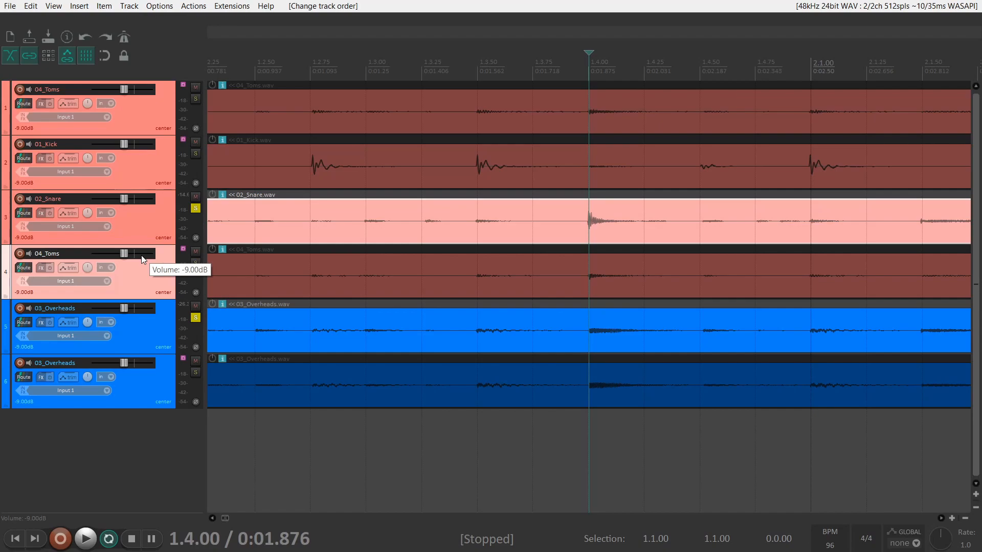
# Select the moved 04_Toms item at the tom fill near 7.2.00, unsolo 02_Snare and solo that toms track.
pyautogui.scroll(-7, 707, 219)
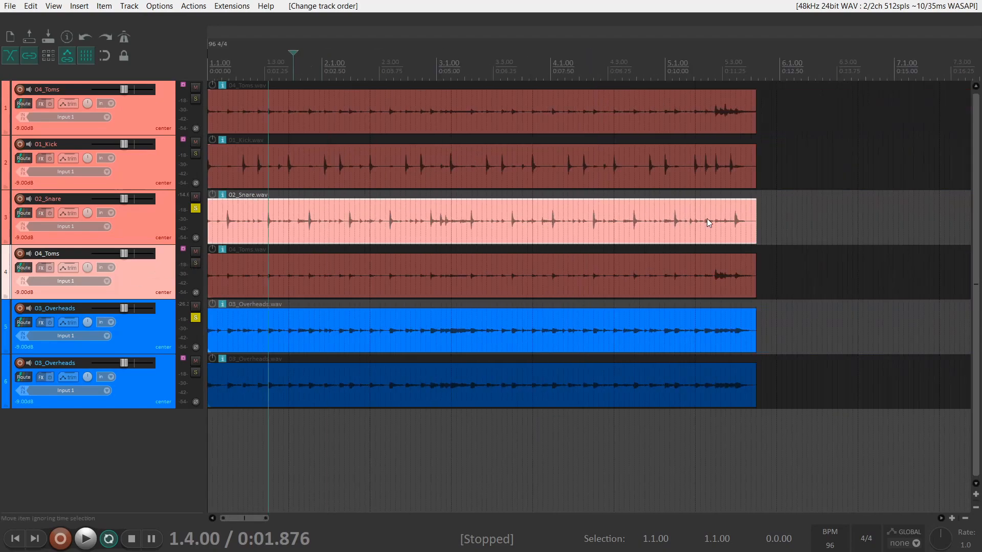
pyautogui.click(569, 271)
pyautogui.scroll(2, 498, 271)
pyautogui.click(196, 209)
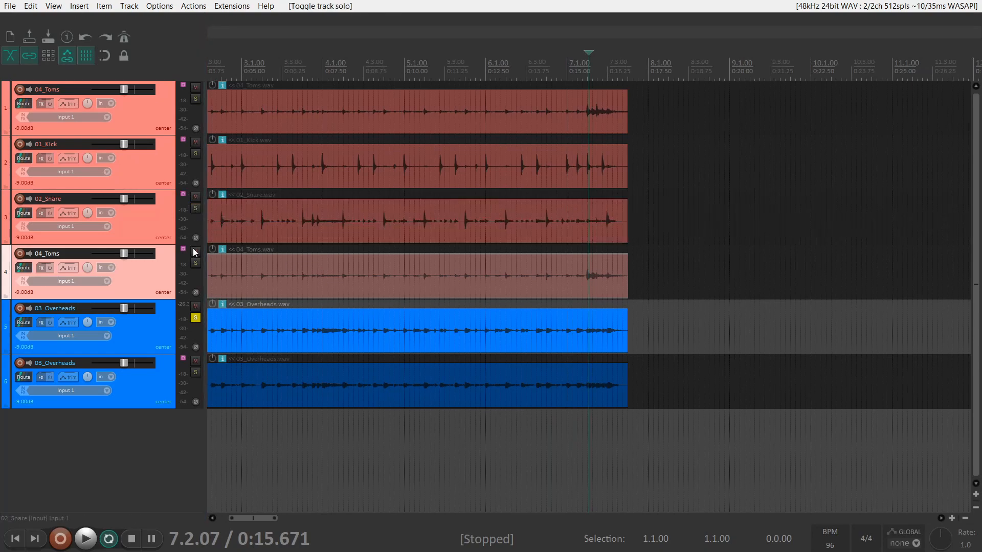
pyautogui.click(196, 263)
# Place the edit cursor at the tom hit at 7.2.00 and select the time around it, from 7.1.98 to 7.2.24.
pyautogui.scroll(4, 371, 336)
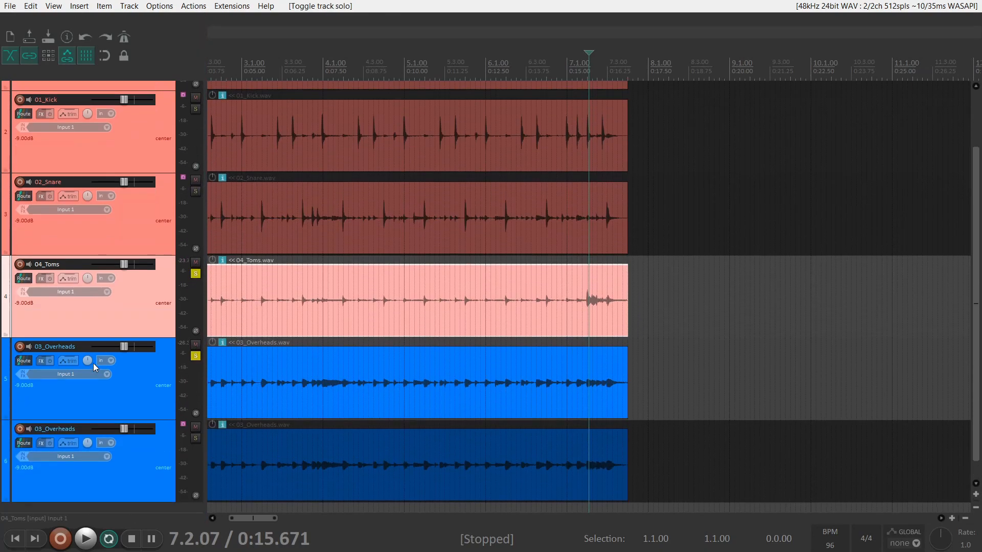
pyautogui.scroll(6, 566, 399)
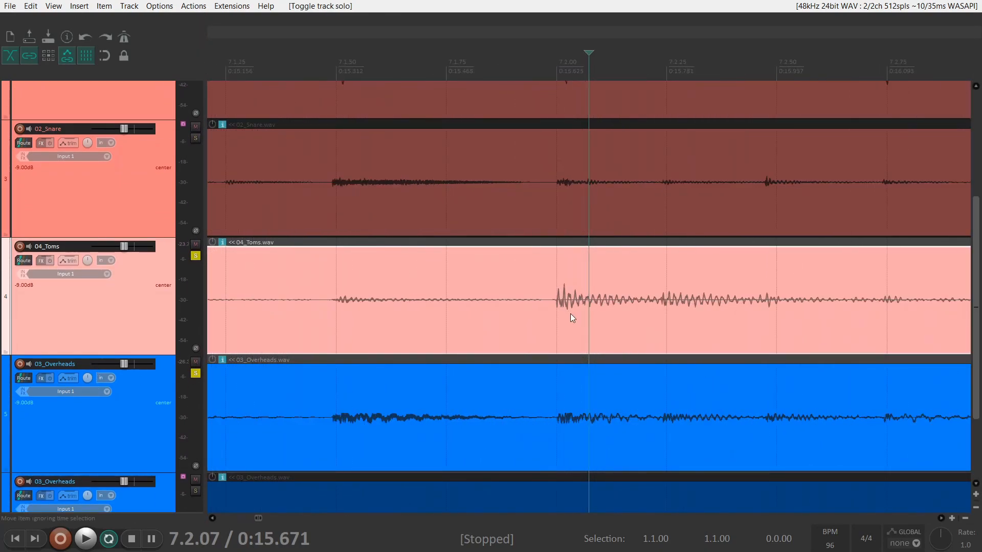
pyautogui.click(557, 296)
pyautogui.moveTo(549, 245); pyautogui.dragTo(660, 298)
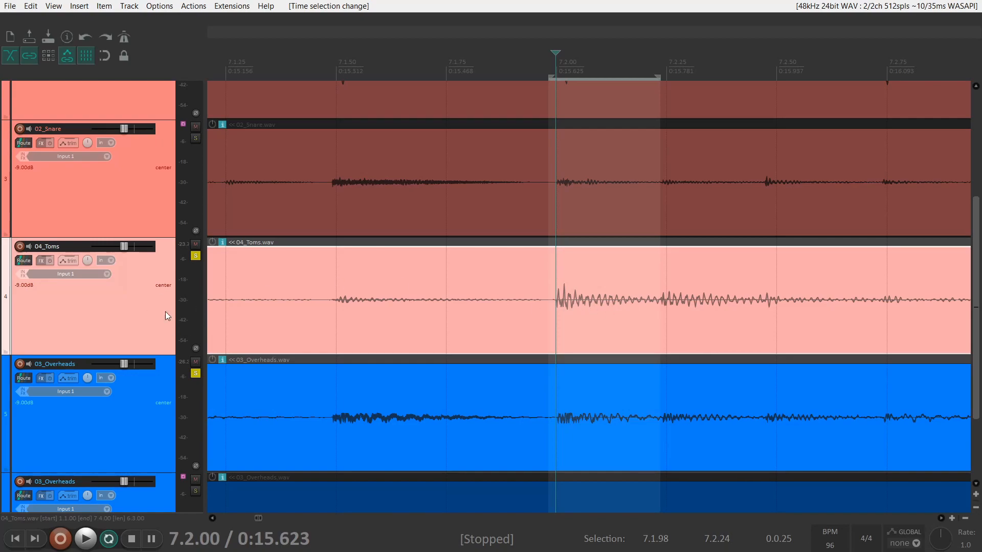
# Loop the selected tom hit and compare it with the upper 03_Overheads track's phase inverted and normal, then stop playback.
pyautogui.press('space')
pyautogui.click(196, 467)
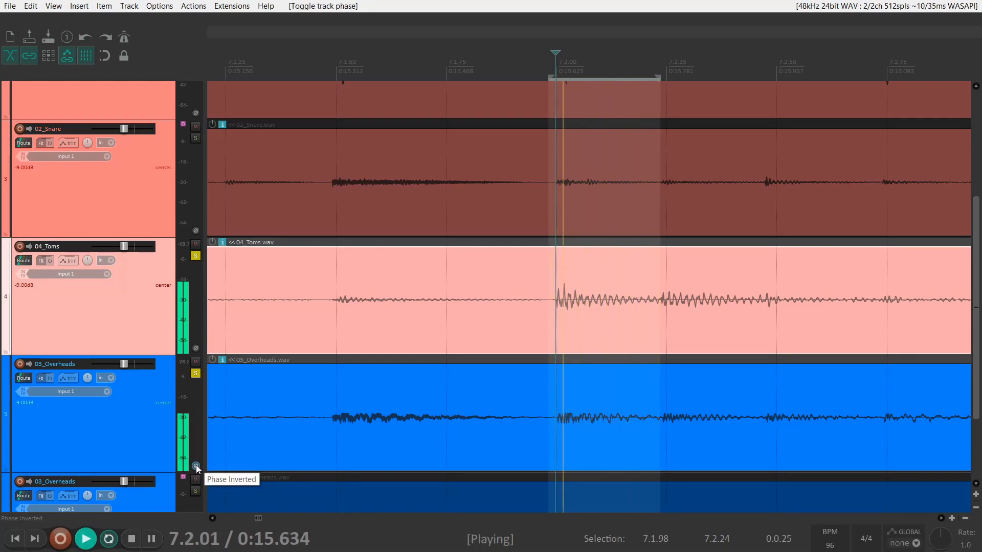
pyautogui.click(196, 467)
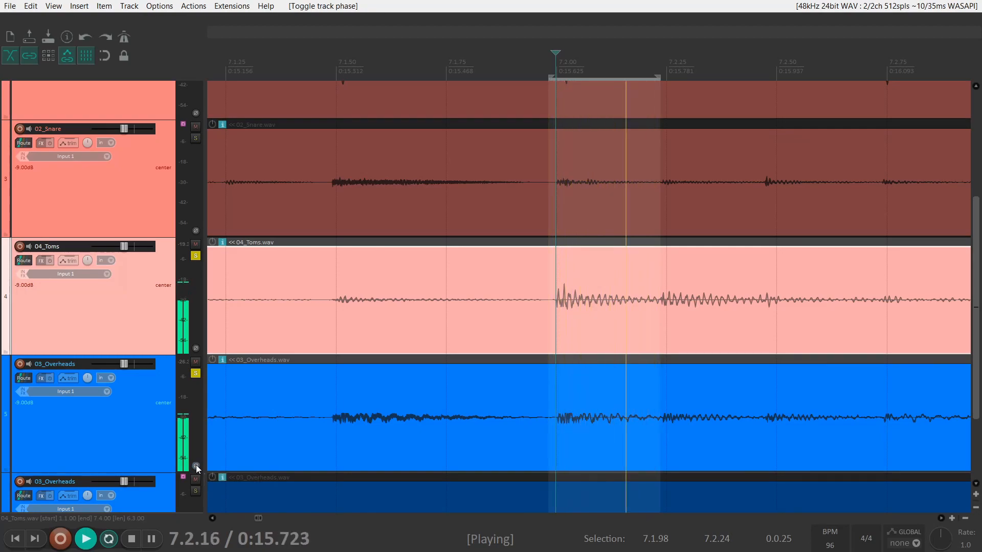
pyautogui.click(196, 466)
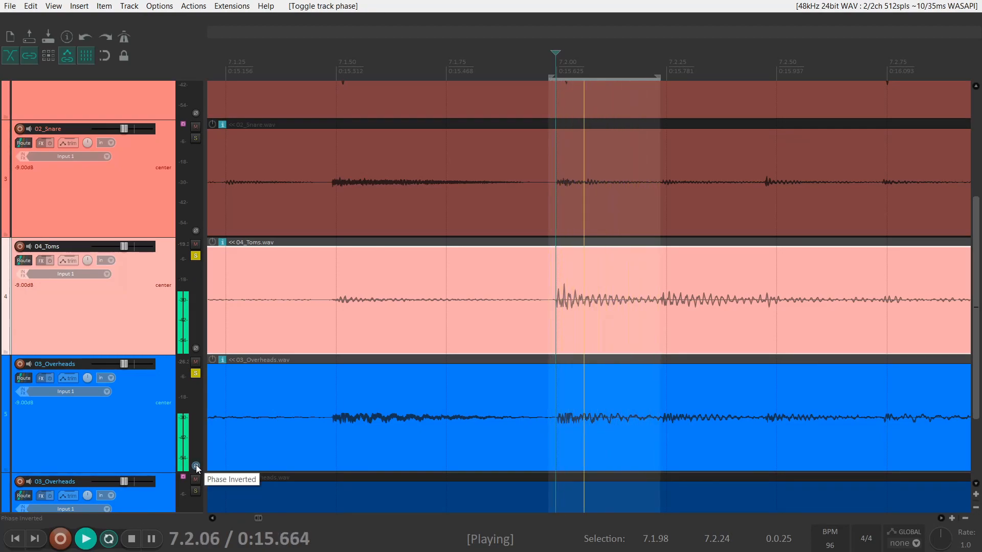
pyautogui.click(195, 466)
pyautogui.press('space')
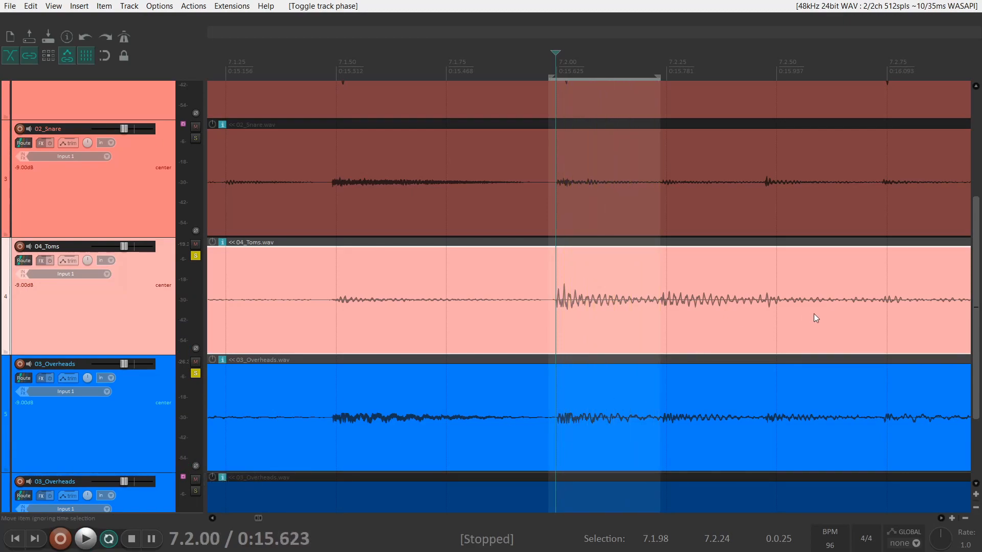
# Shift the selected 04_Toms item's contents so its tom hit near 7.2.00 lines up with the upper overheads' hit.
pyautogui.scroll(5, 813, 313)
pyautogui.scroll(3, 810, 321)
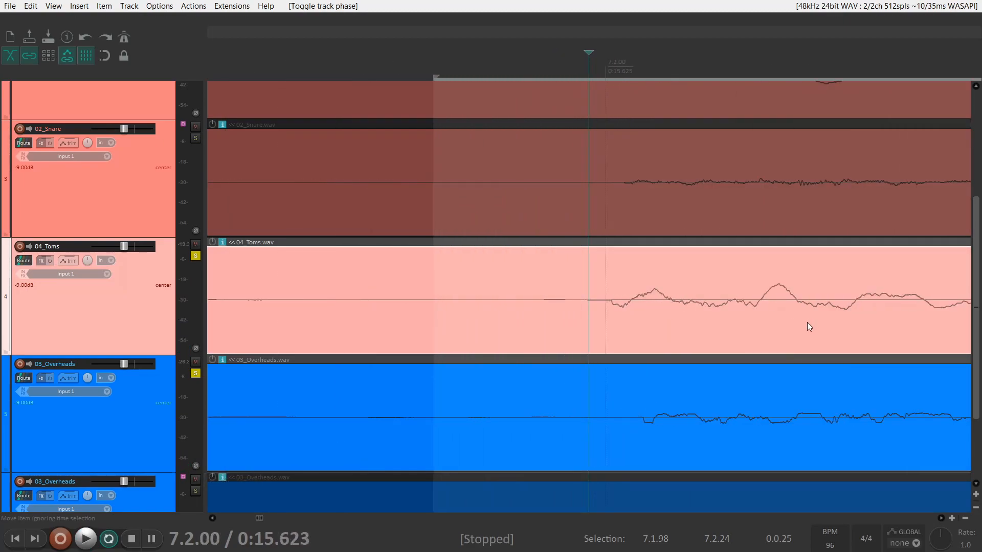
pyautogui.scroll(2, 807, 323)
pyautogui.moveTo(638, 332); pyautogui.dragTo(698, 349)
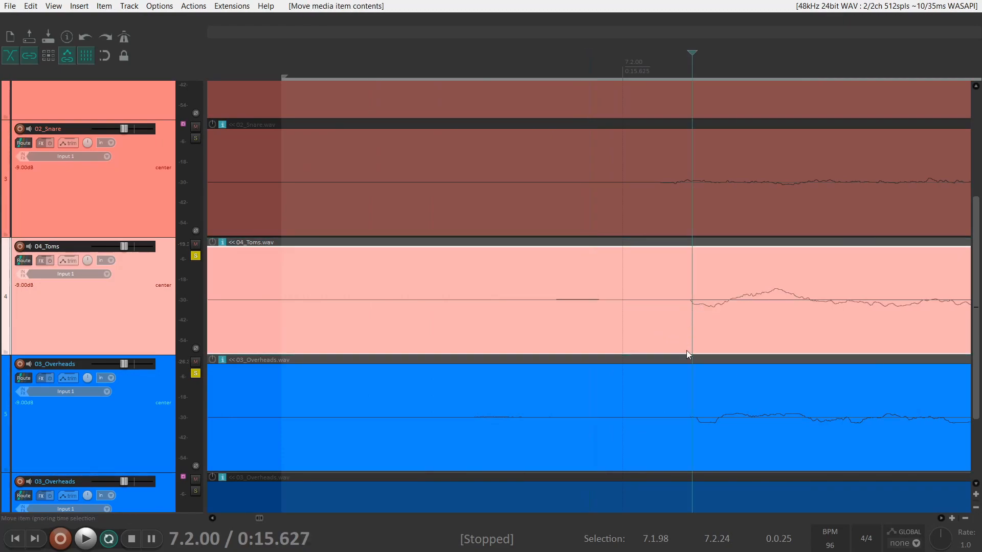
pyautogui.scroll(2, 697, 376)
pyautogui.scroll(-2, 694, 376)
pyautogui.moveTo(602, 319); pyautogui.dragTo(601, 318)
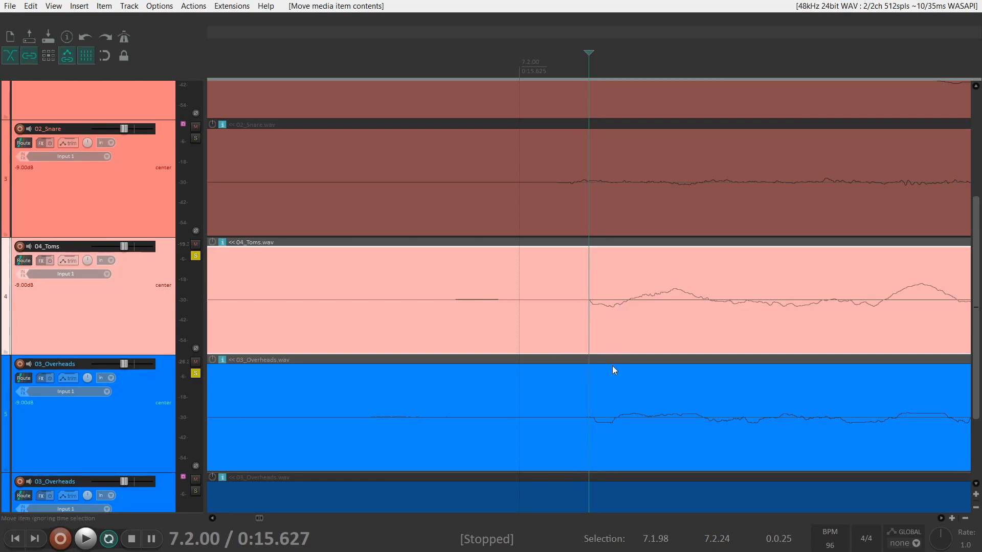
# Magnify the displayed waveform peaks to compare the tom hit's polarity in 04_Toms and 03_Overheads, then reduce them again.
pyautogui.hotkey('shift', 'Up')
pyautogui.hotkey('shift', 'Up')
pyautogui.hotkey('shift', 'Up')
pyautogui.hotkey('shift', 'Up')
pyautogui.hotkey('shift', 'Up')
pyautogui.hotkey('shift', 'Up')
pyautogui.hotkey('shift', 'Up')
pyautogui.hotkey('shift', 'Up')
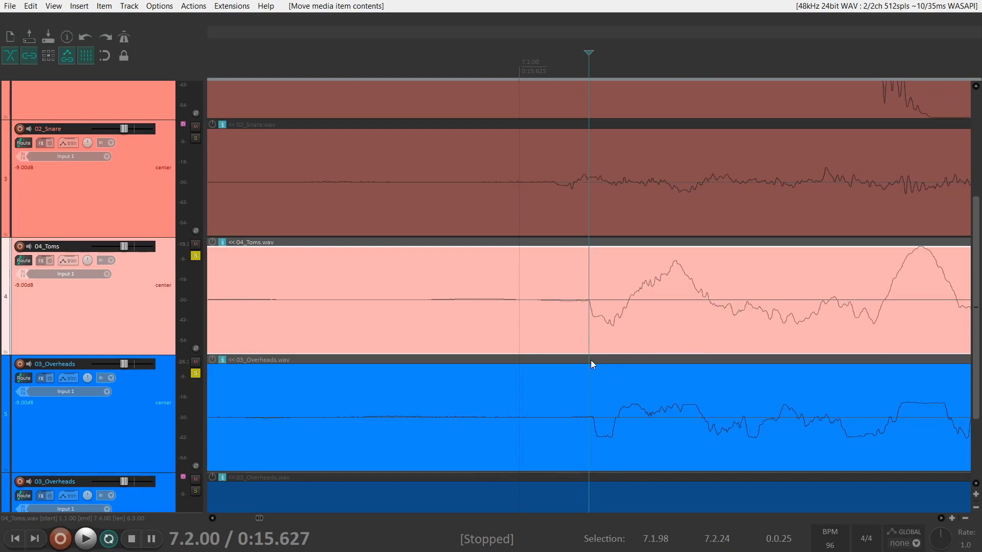
pyautogui.hotkey('shift', 'Down')
pyautogui.hotkey('shift', 'Down')
pyautogui.hotkey('shift', 'Down')
pyautogui.hotkey('shift', 'Down')
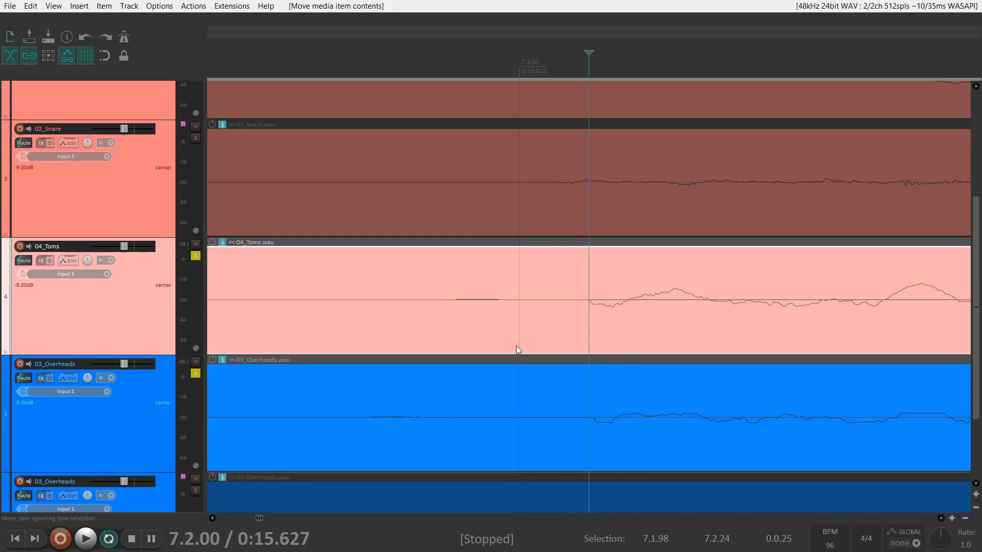
# Toggle the soloed 04_Toms track's phase, then invert the phase of its 04_Toms.wav item in the media item properties.
pyautogui.click(195, 348)
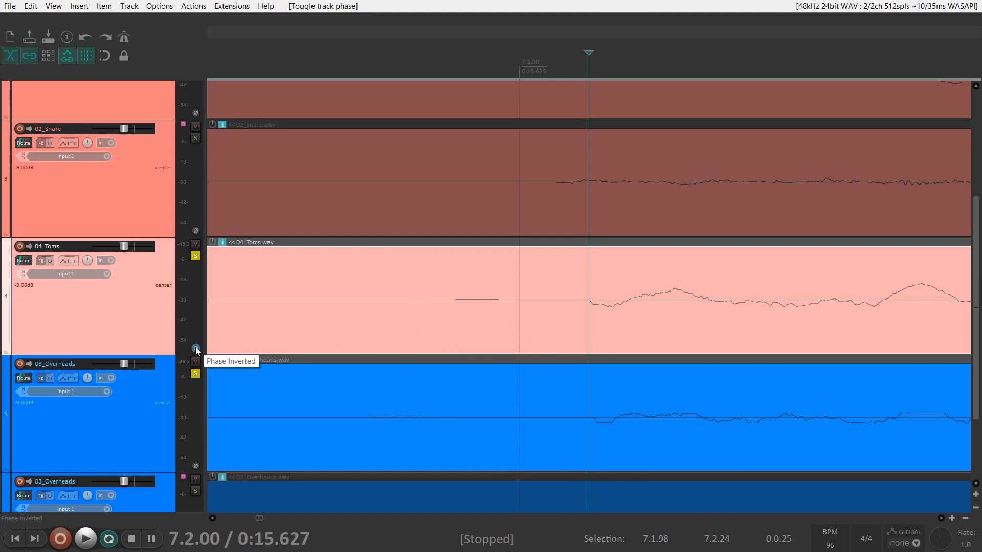
pyautogui.doubleClick(481, 284)
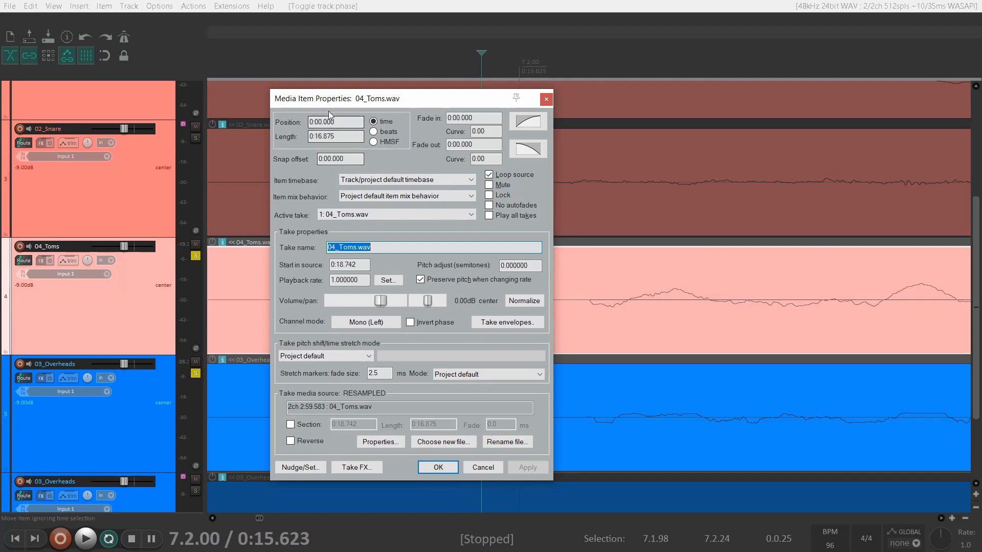
pyautogui.click(411, 322)
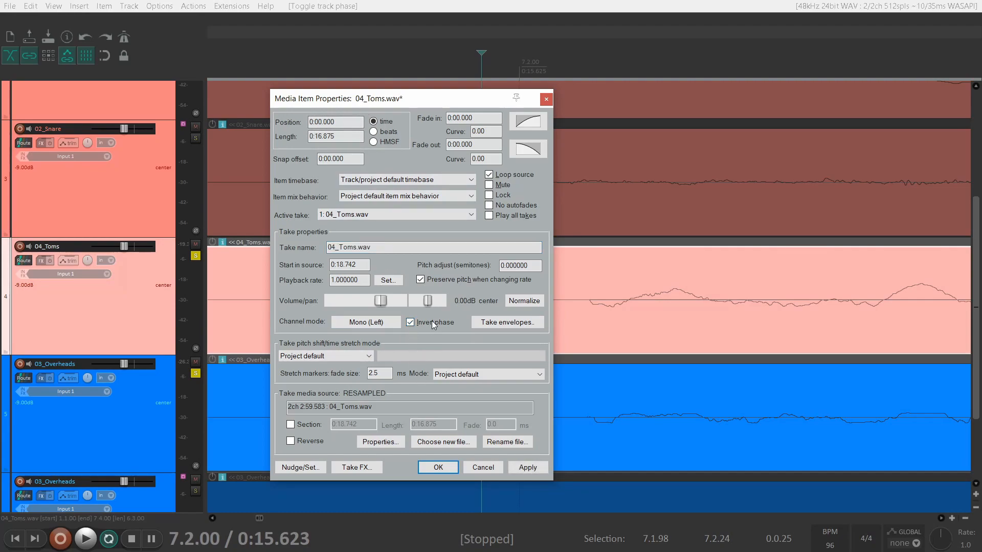
pyautogui.click(455, 467)
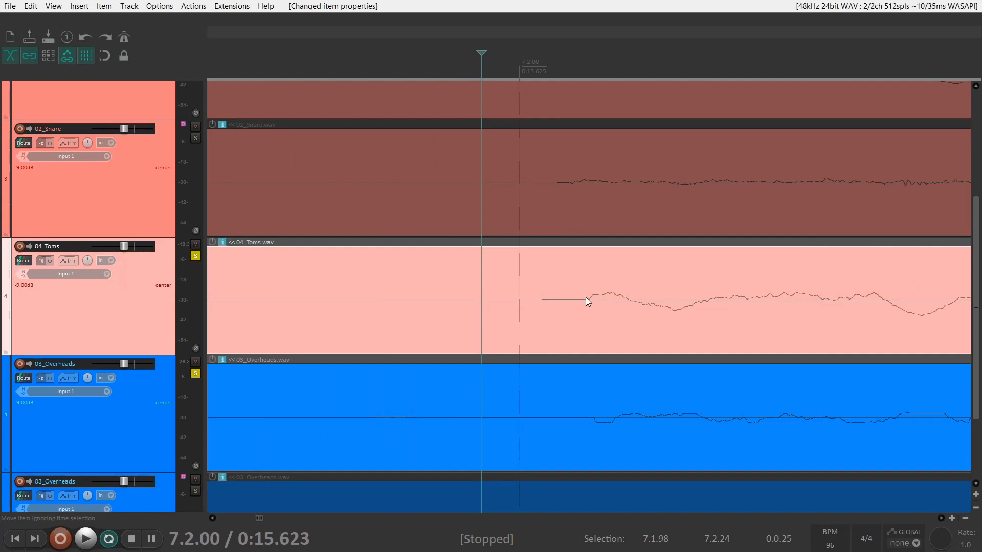
pyautogui.hscroll(-3, 631, 305)
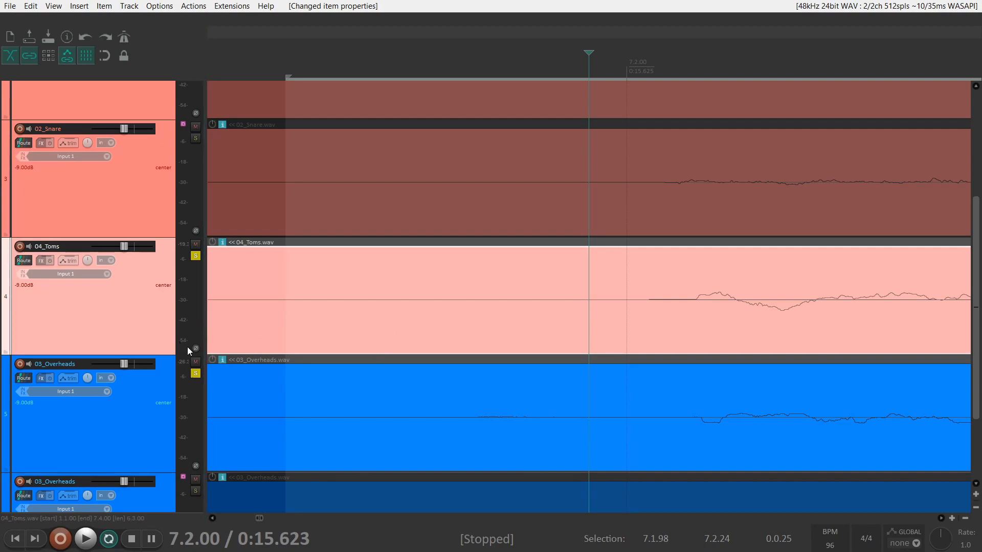
# Undo the 04_Toms item's phase inversion, the track phase toggles and the shift of the item's contents.
pyautogui.hotkey('ctrl', 'z')
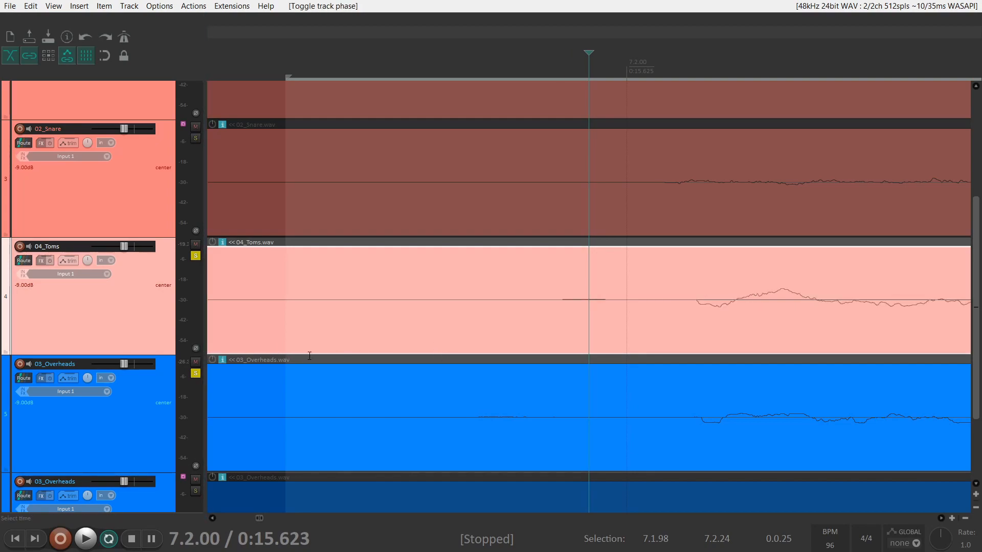
pyautogui.hotkey('ctrl', 'z')
pyautogui.hotkey('ctrl', 'z')
pyautogui.hotkey('ctrl', 'z')
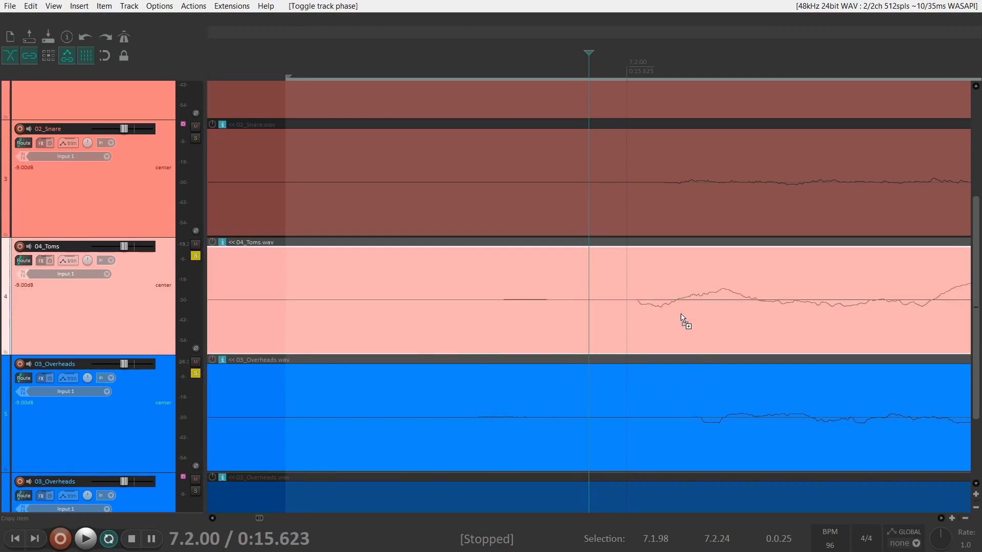
# Invert the phase of the soloed 04_Toms track and clear the time selection.
pyautogui.click(195, 349)
pyautogui.scroll(-5, 654, 366)
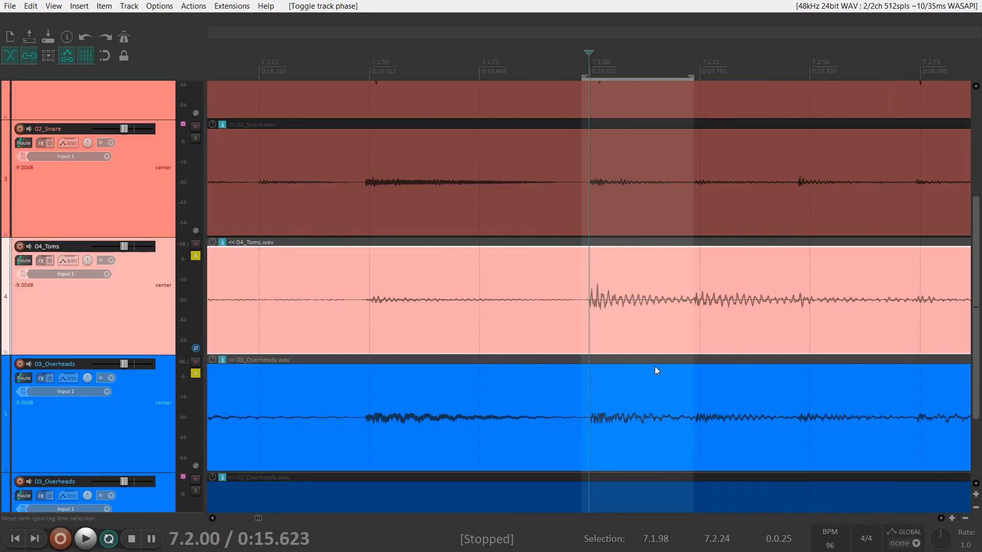
pyautogui.press('Escape')
pyautogui.scroll(-5, 160, 301)
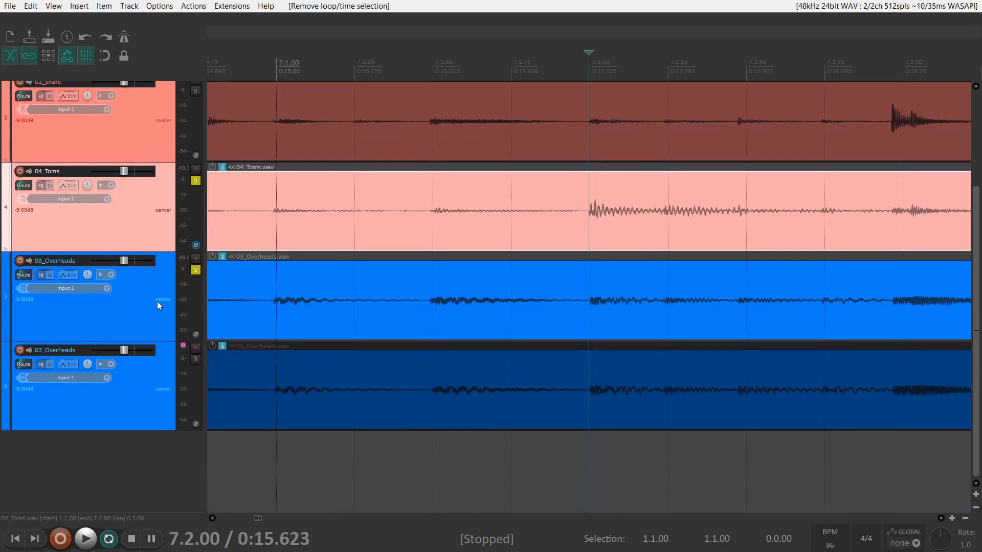
# Move the other 04_Toms track directly above the upper 03_Overheads track and solo it instead of the phase-inverted toms track.
pyautogui.scroll(-1, 160, 293)
pyautogui.moveTo(154, 117); pyautogui.dragTo(55, 244)
pyautogui.scroll(3, 102, 334)
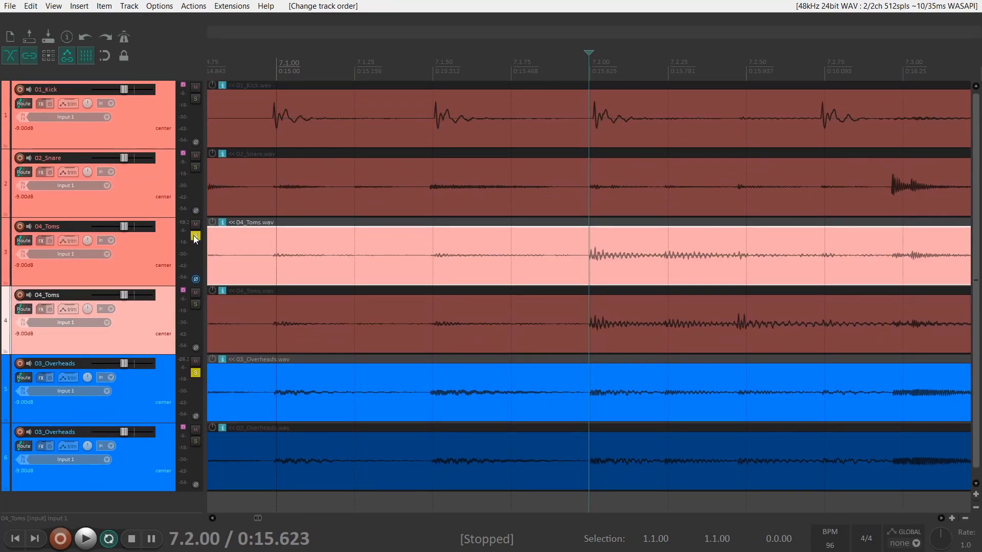
pyautogui.click(195, 235)
pyautogui.click(195, 304)
# Select the soloed 04_Toms item at its tom hit at 7.2.47 and select the time from there to 7.2.74.
pyautogui.scroll(-5, 695, 316)
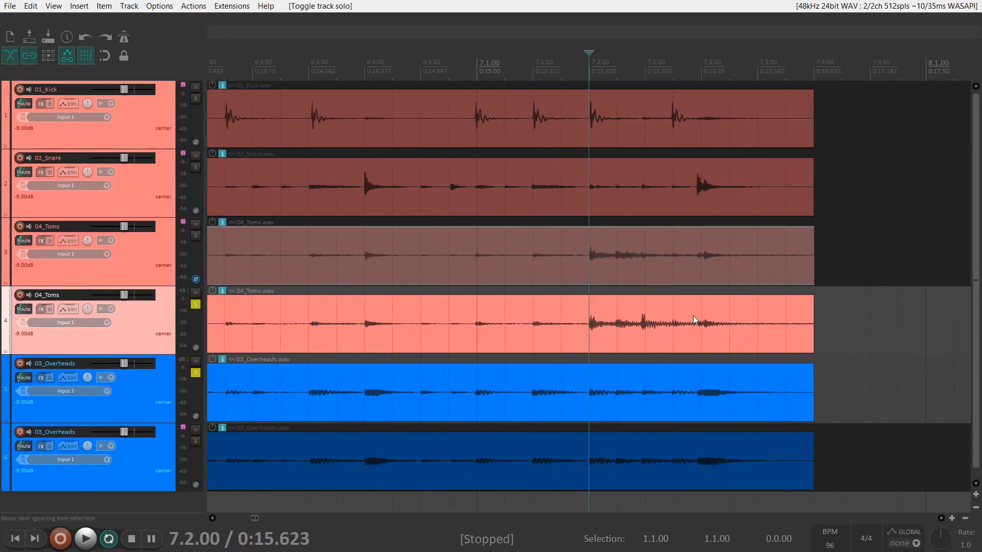
pyautogui.click(627, 318)
pyautogui.scroll(3, 627, 319)
pyautogui.scroll(-3, 639, 337)
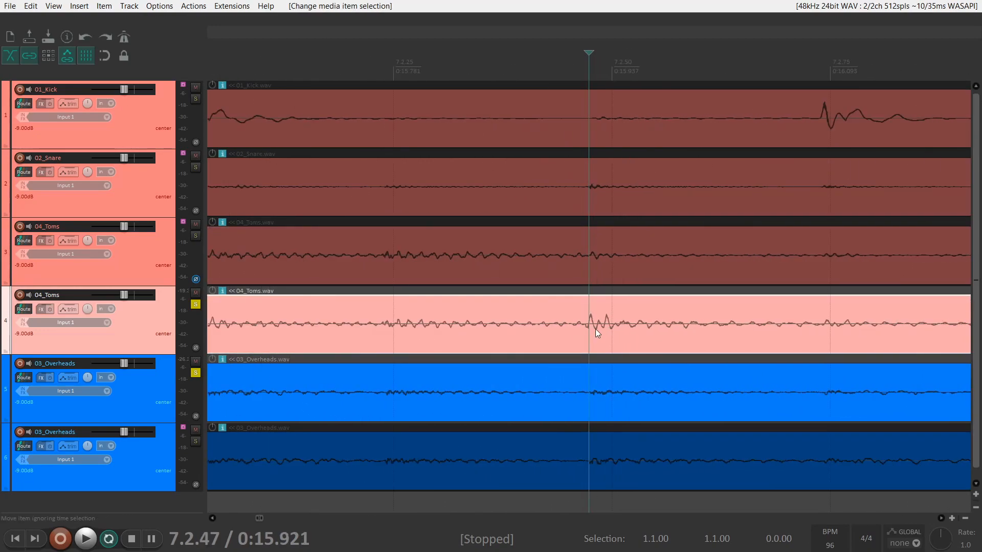
pyautogui.moveTo(583, 331); pyautogui.dragTo(821, 348)
pyautogui.scroll(-4, 798, 350)
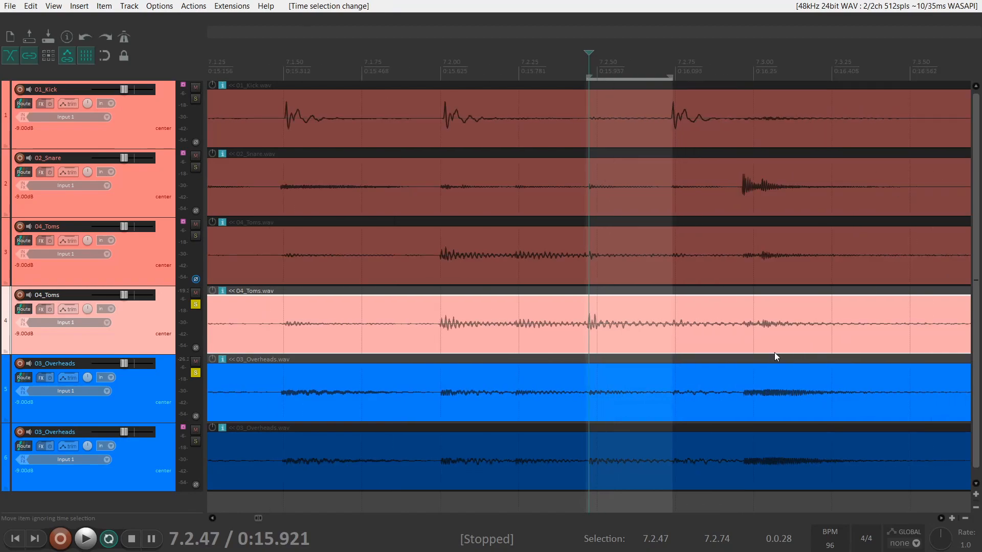
# Loop the second tom's hit while comparing the upper 03_Overheads track's normal and inverted phase, then stop with phase normal.
pyautogui.press('space')
pyautogui.click(196, 416)
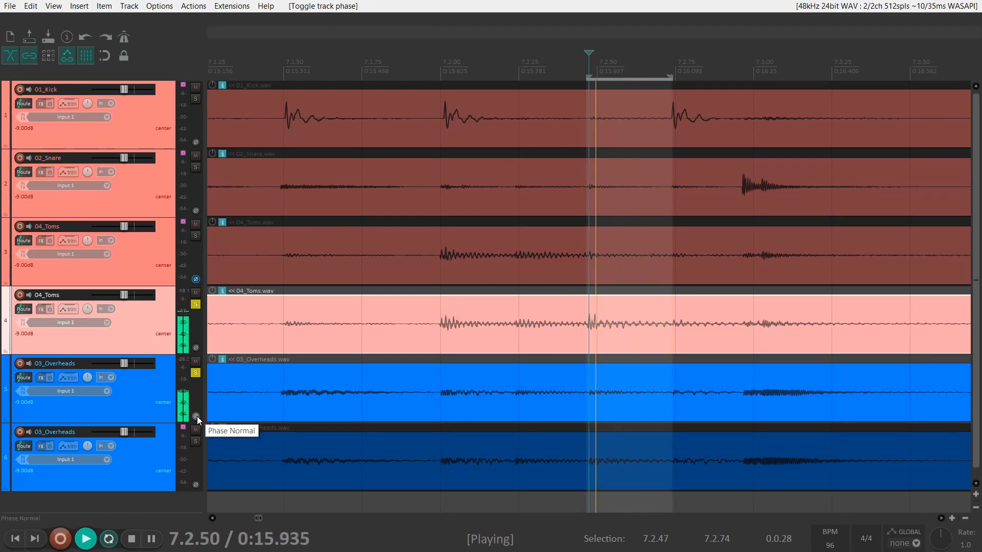
pyautogui.click(196, 416)
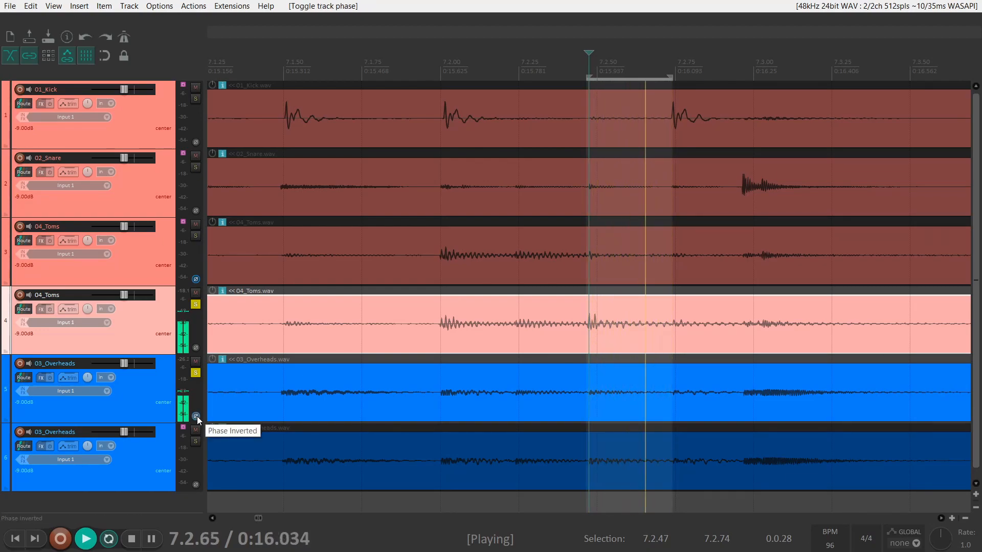
pyautogui.click(195, 416)
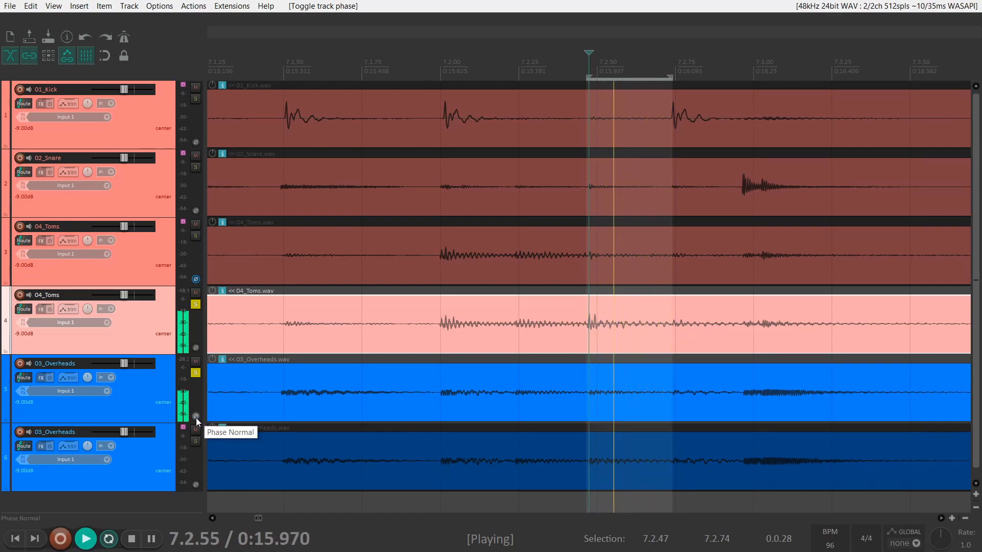
pyautogui.press('space')
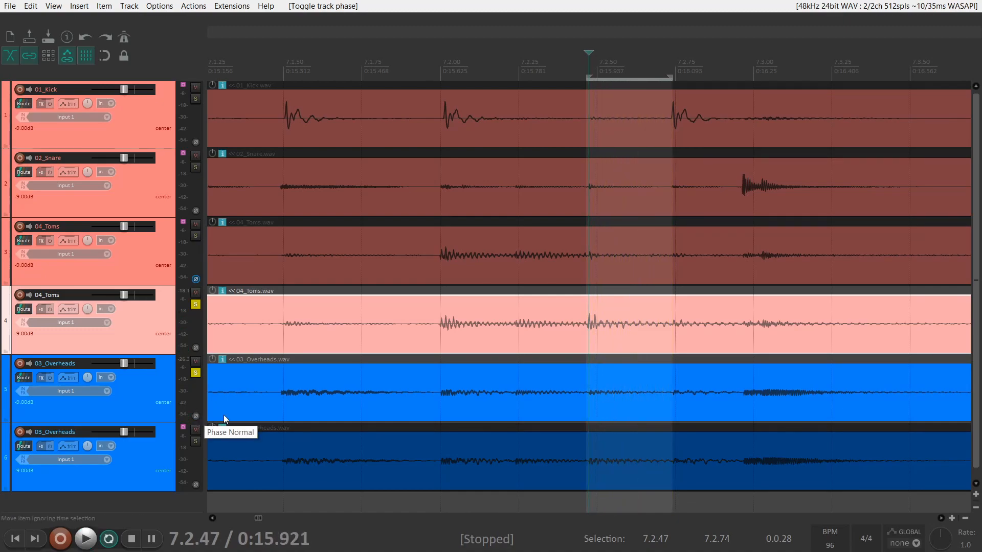
# Compare the hit's onset at 7.2.47 in the soloed 04_Toms and 03_Overheads tracks, then clear the time selection.
pyautogui.scroll(8, 620, 385)
pyautogui.scroll(2, 620, 385)
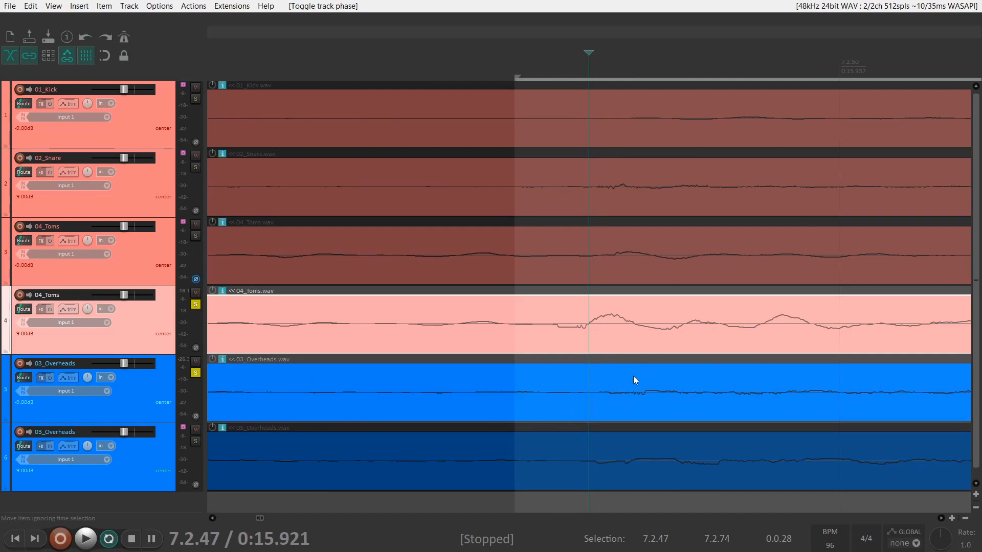
pyautogui.scroll(-10, 628, 389)
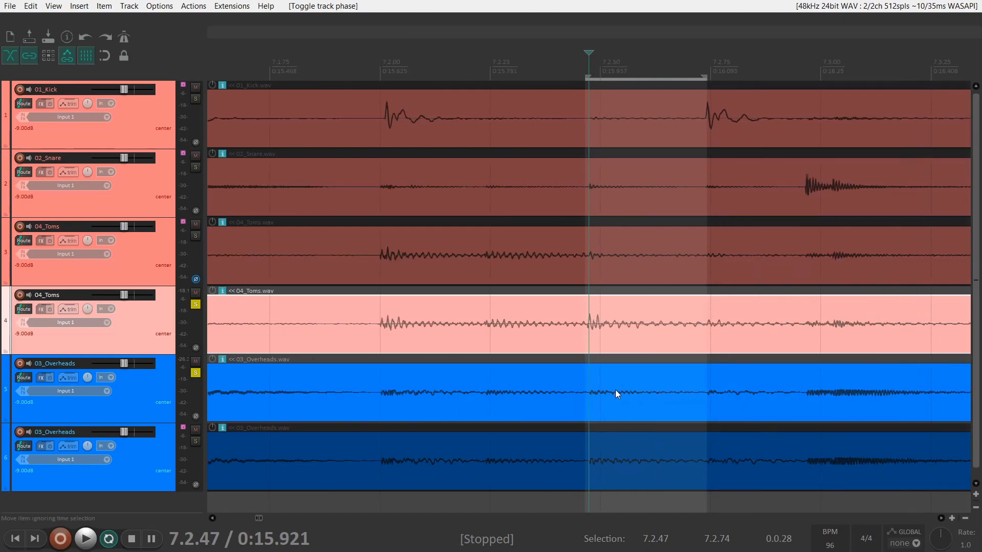
pyautogui.scroll(-3, 610, 390)
pyautogui.press('Escape')
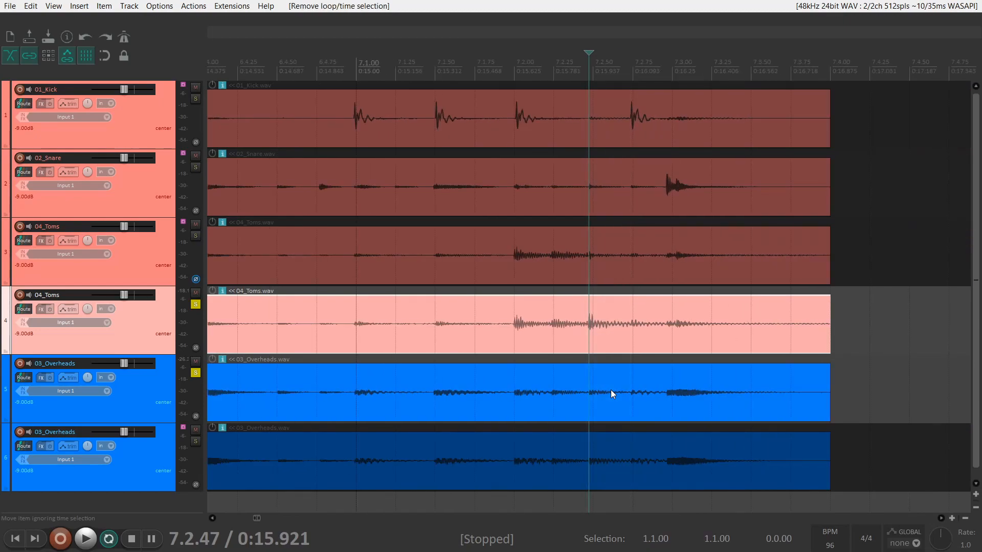
# Unsolo the lower 04_Toms track and the upper 03_Overheads track so all drum tracks can be heard.
pyautogui.scroll(-3, 459, 398)
pyautogui.scroll(-1, 459, 398)
pyautogui.scroll(-3, 93, 417)
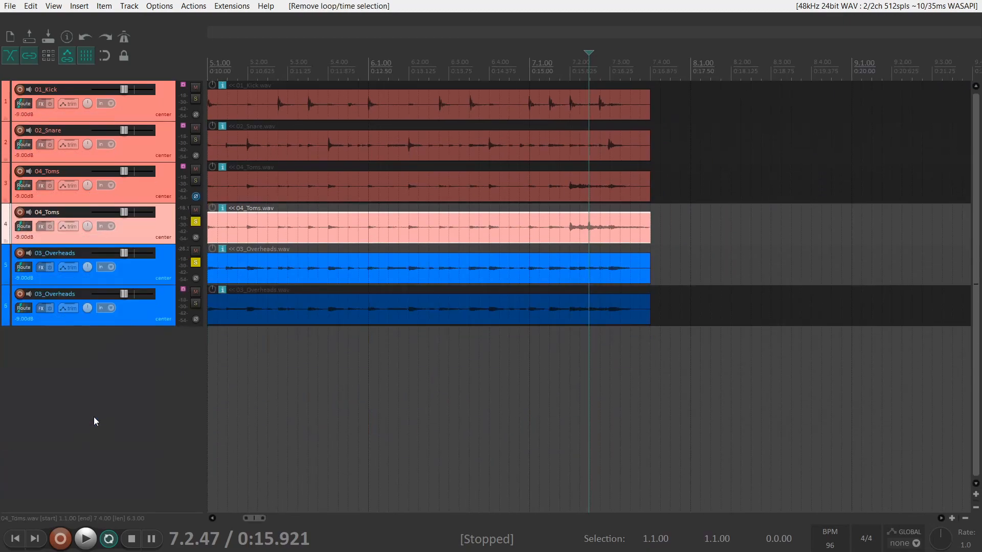
pyautogui.scroll(1, 97, 426)
pyautogui.scroll(1, 97, 425)
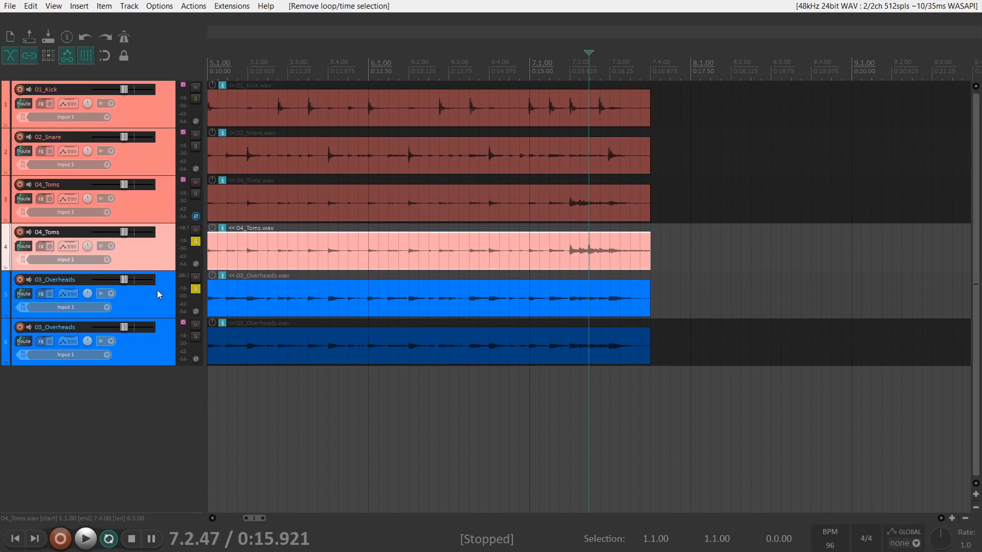
pyautogui.click(195, 241)
pyautogui.click(195, 288)
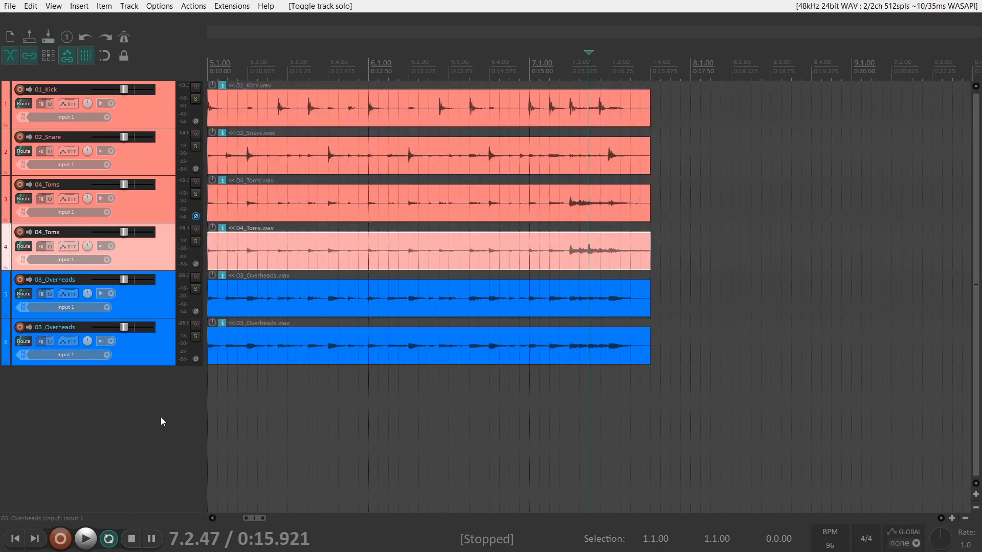
# Return to the project start at 1.1.00 and play the full drum mix.
pyautogui.press('Home')
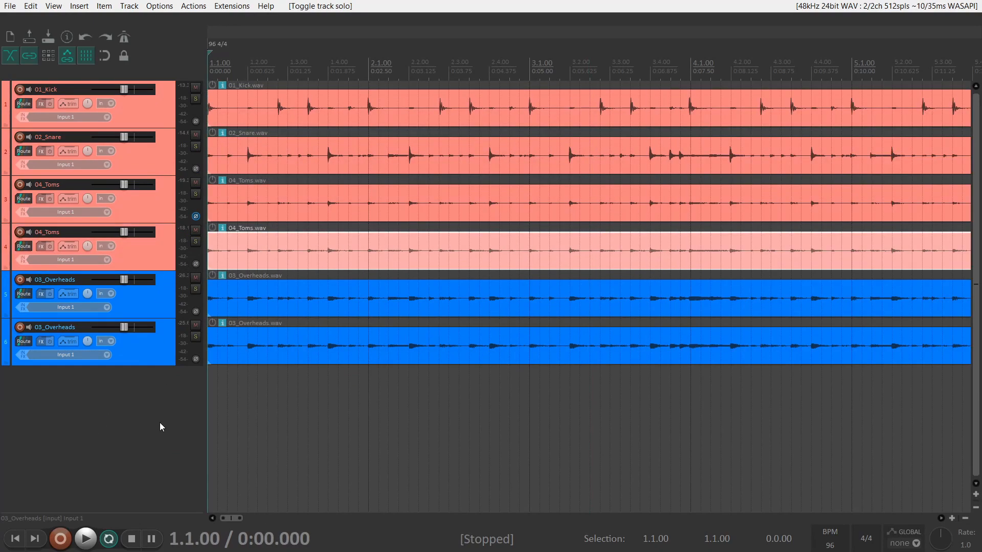
pyautogui.scroll(-3, 566, 346)
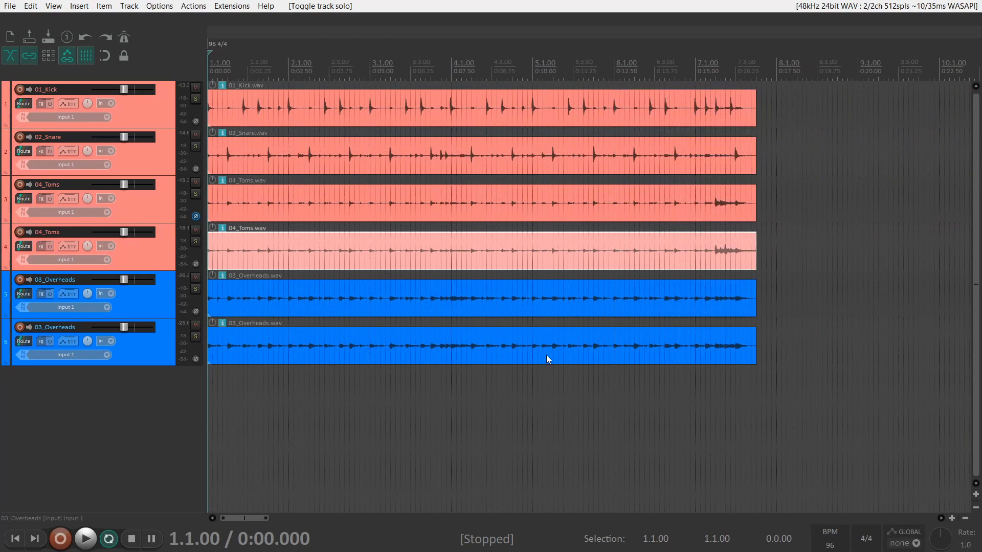
pyautogui.press('space')
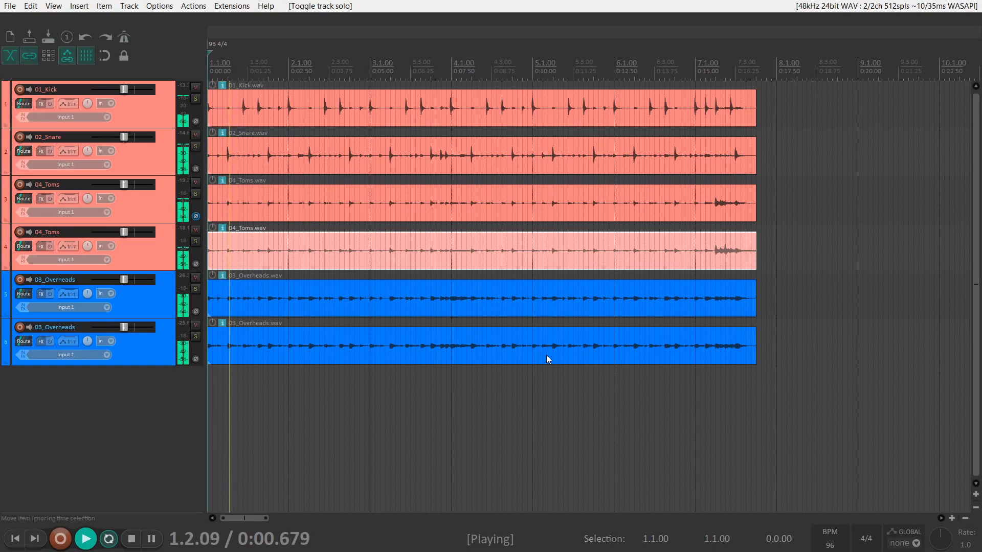